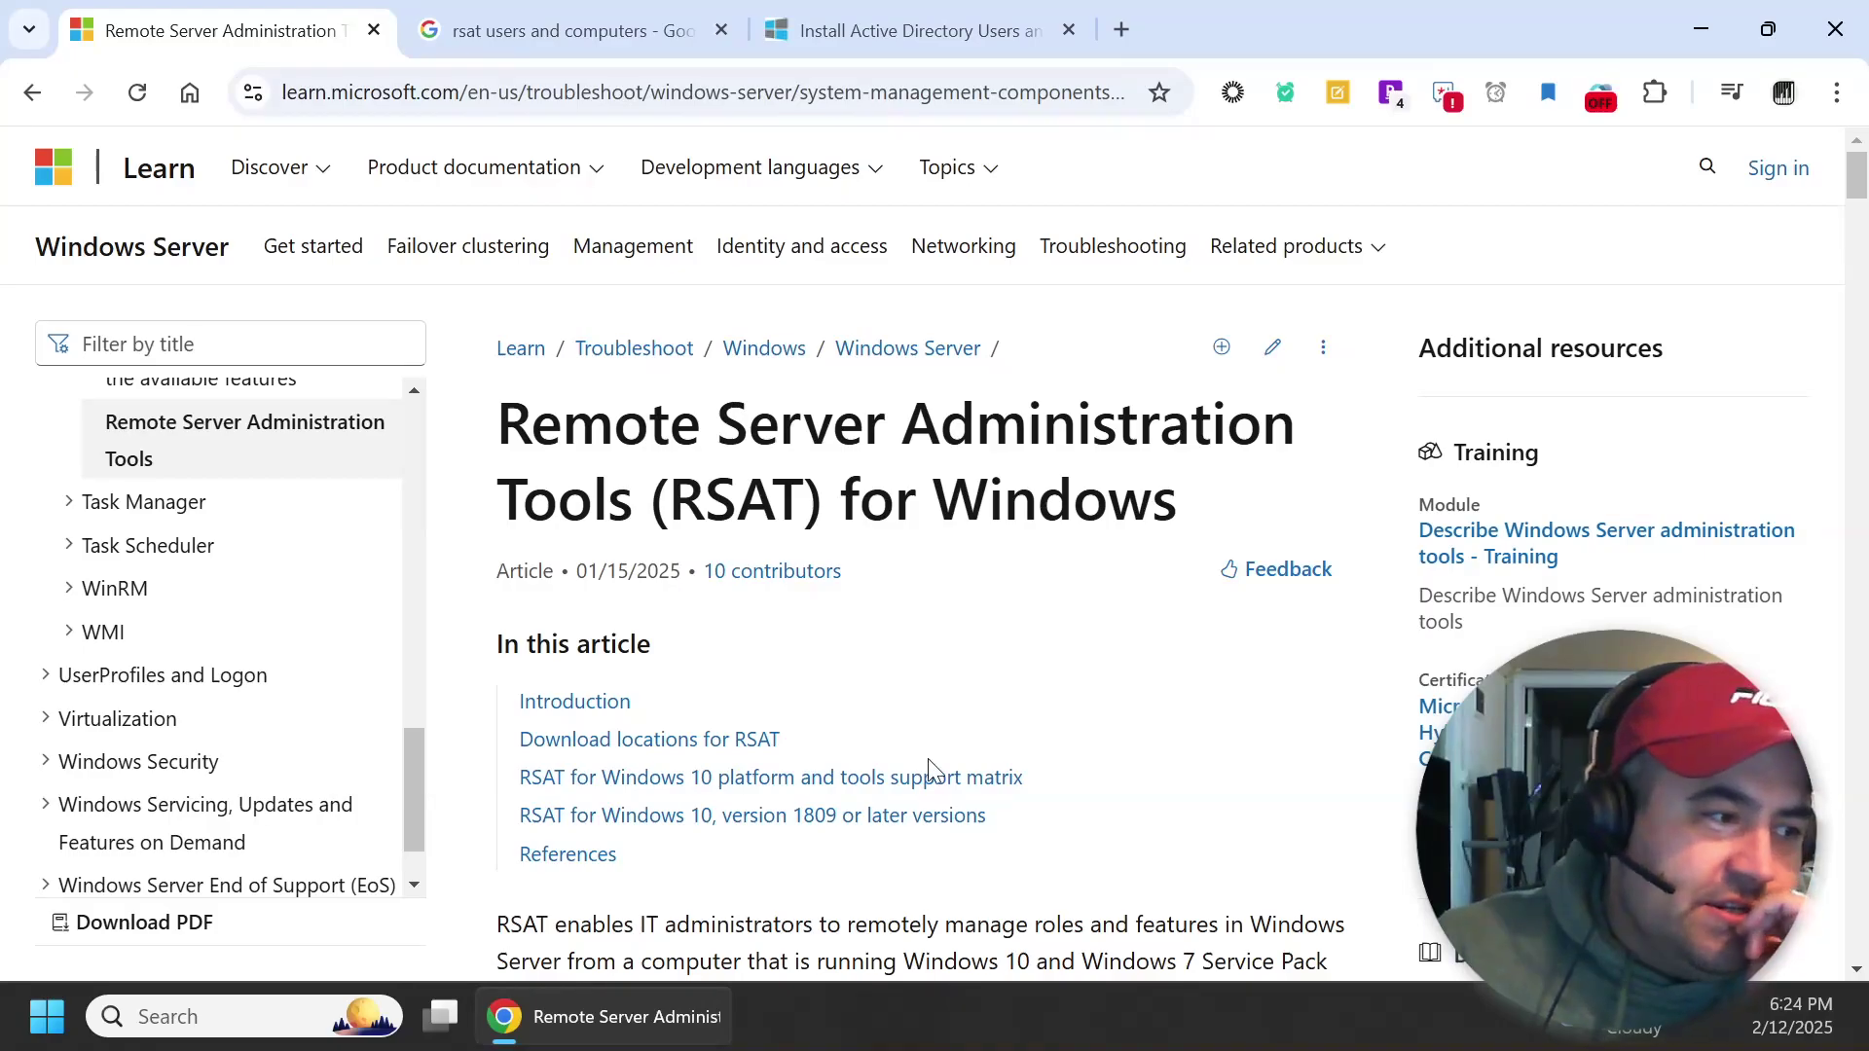
Read the introduction of the Remote Server Administration Tools article and highlight the supported Professional or Enterprise editions
scroll(1024, 800, down, 1)
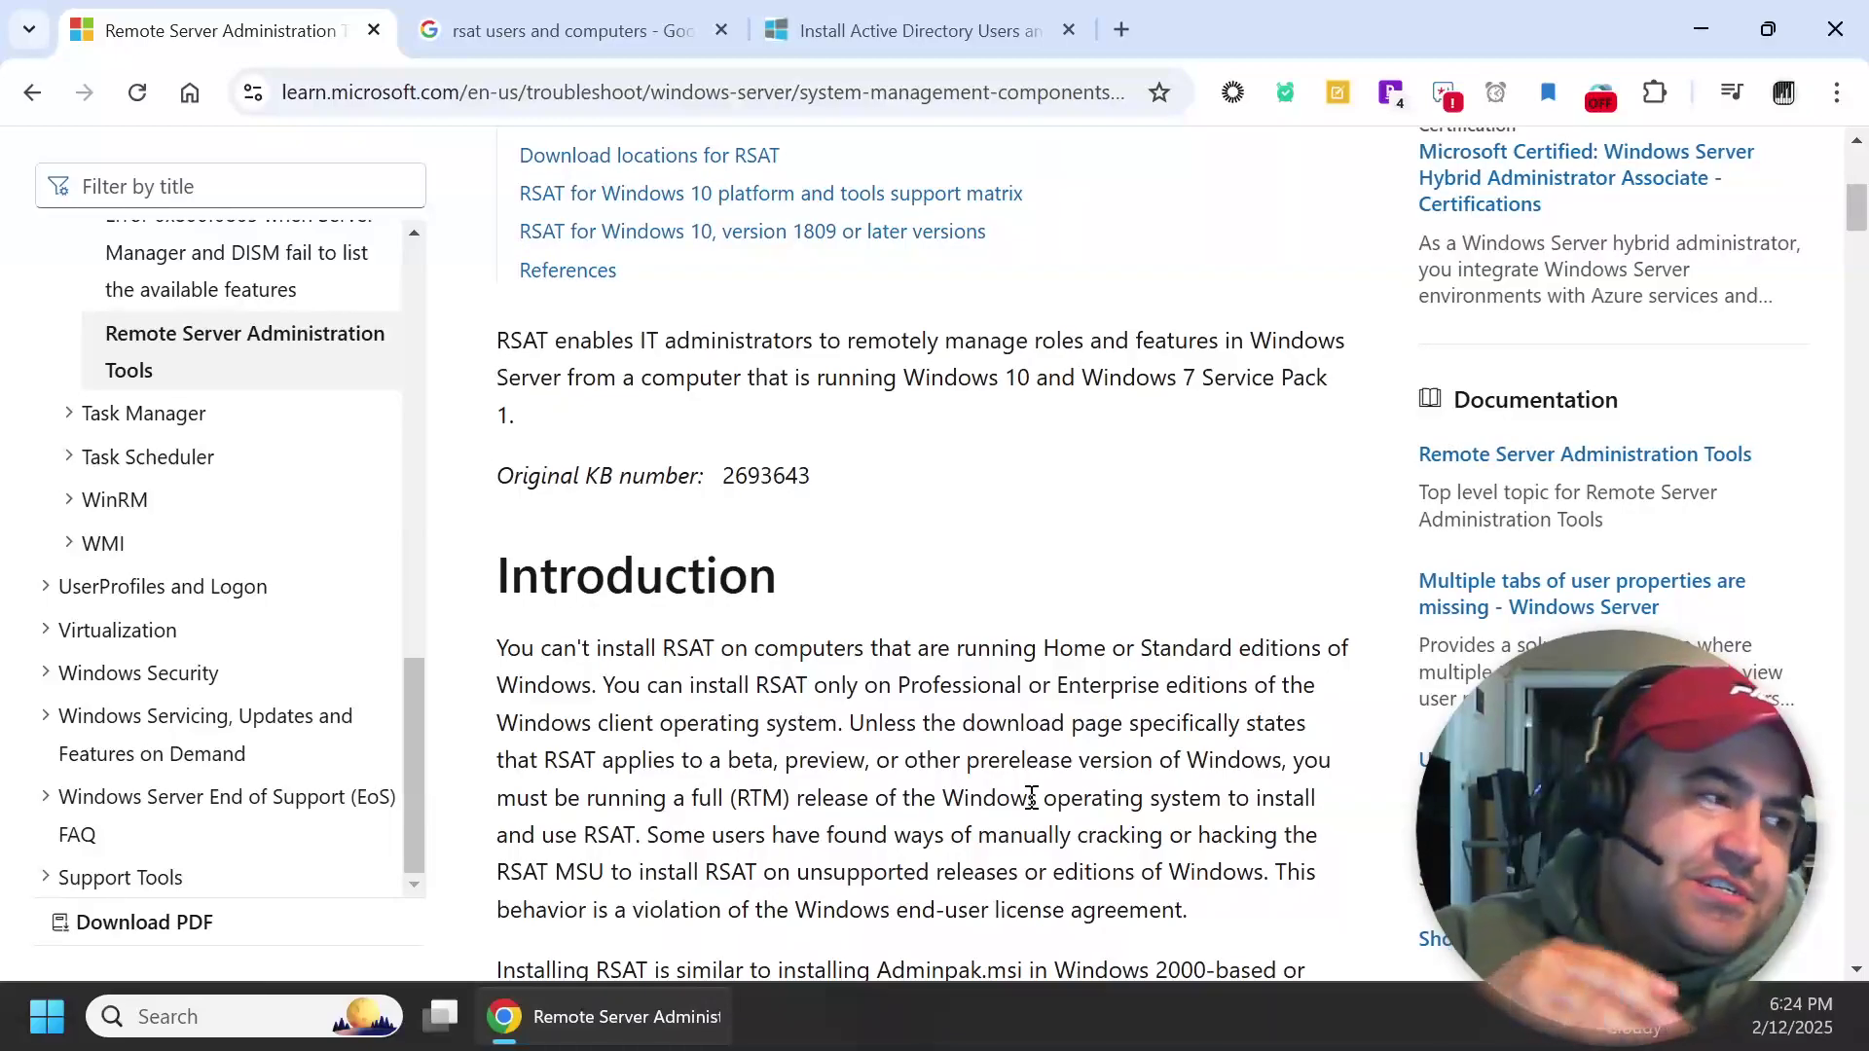
click(39, 1035)
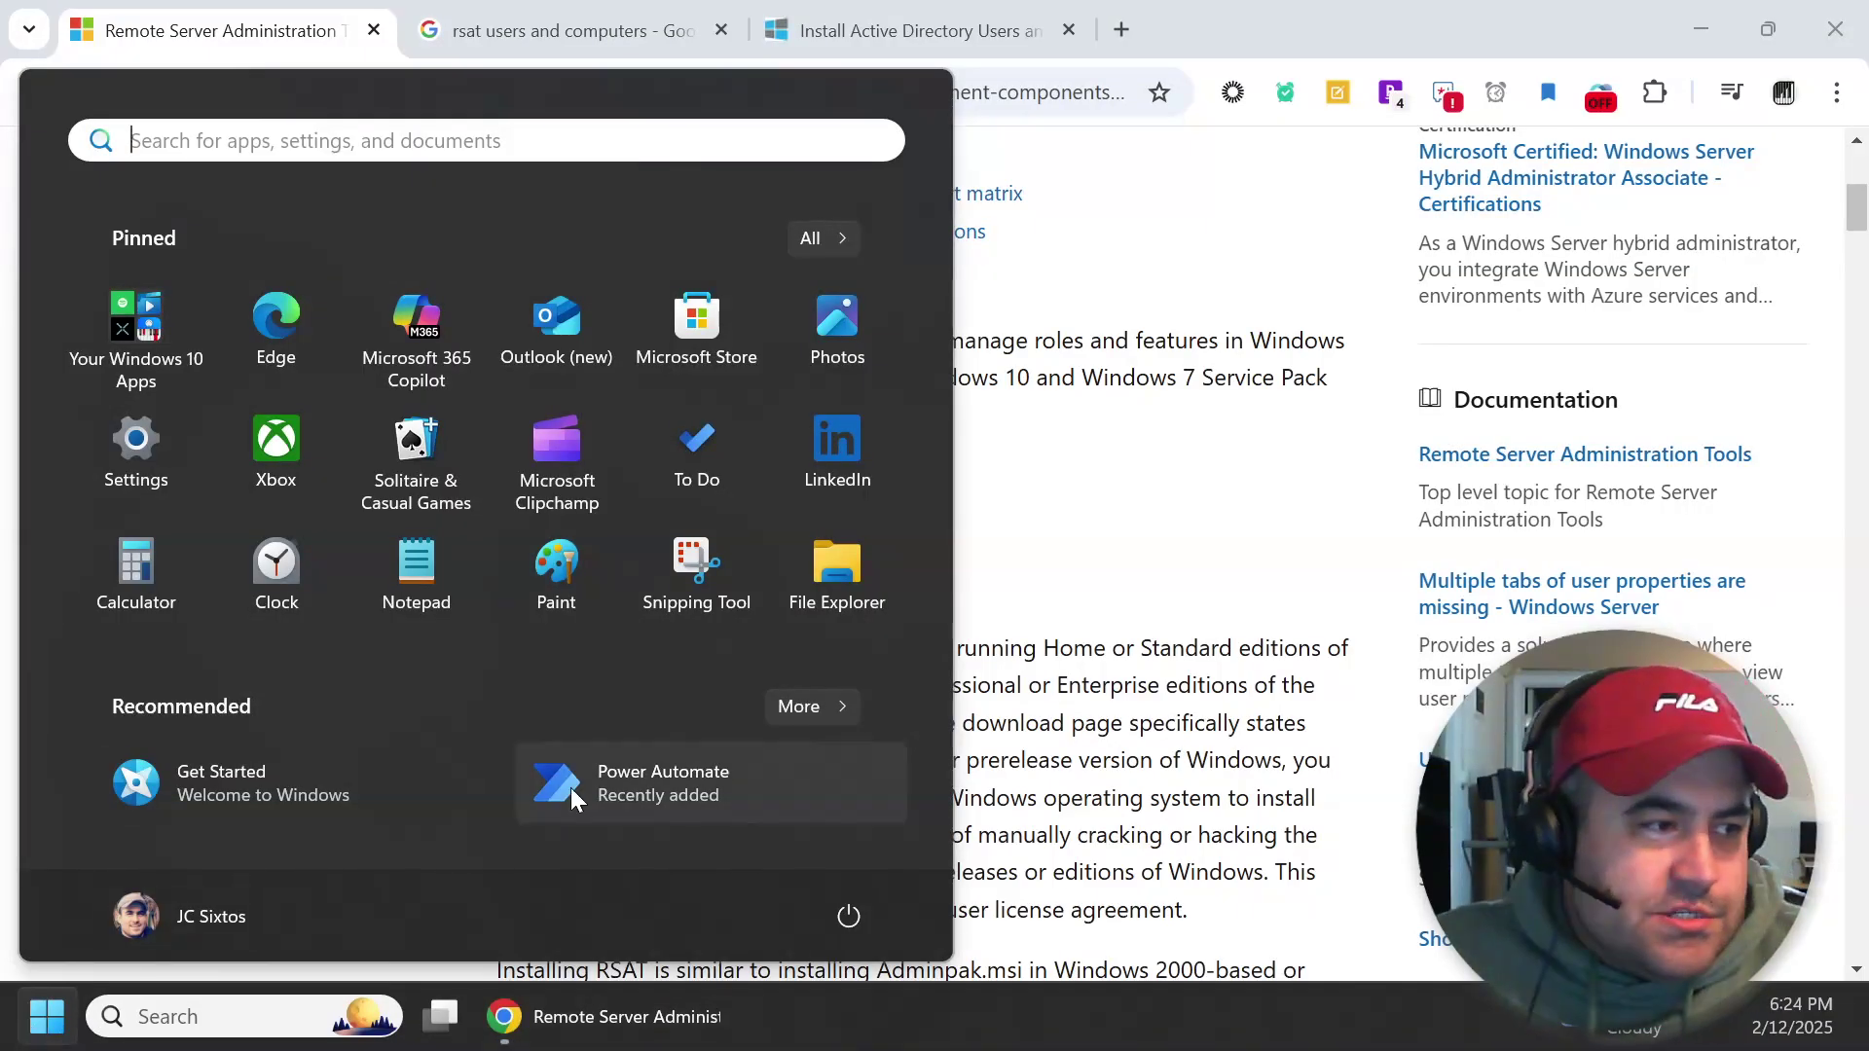
click(1075, 728)
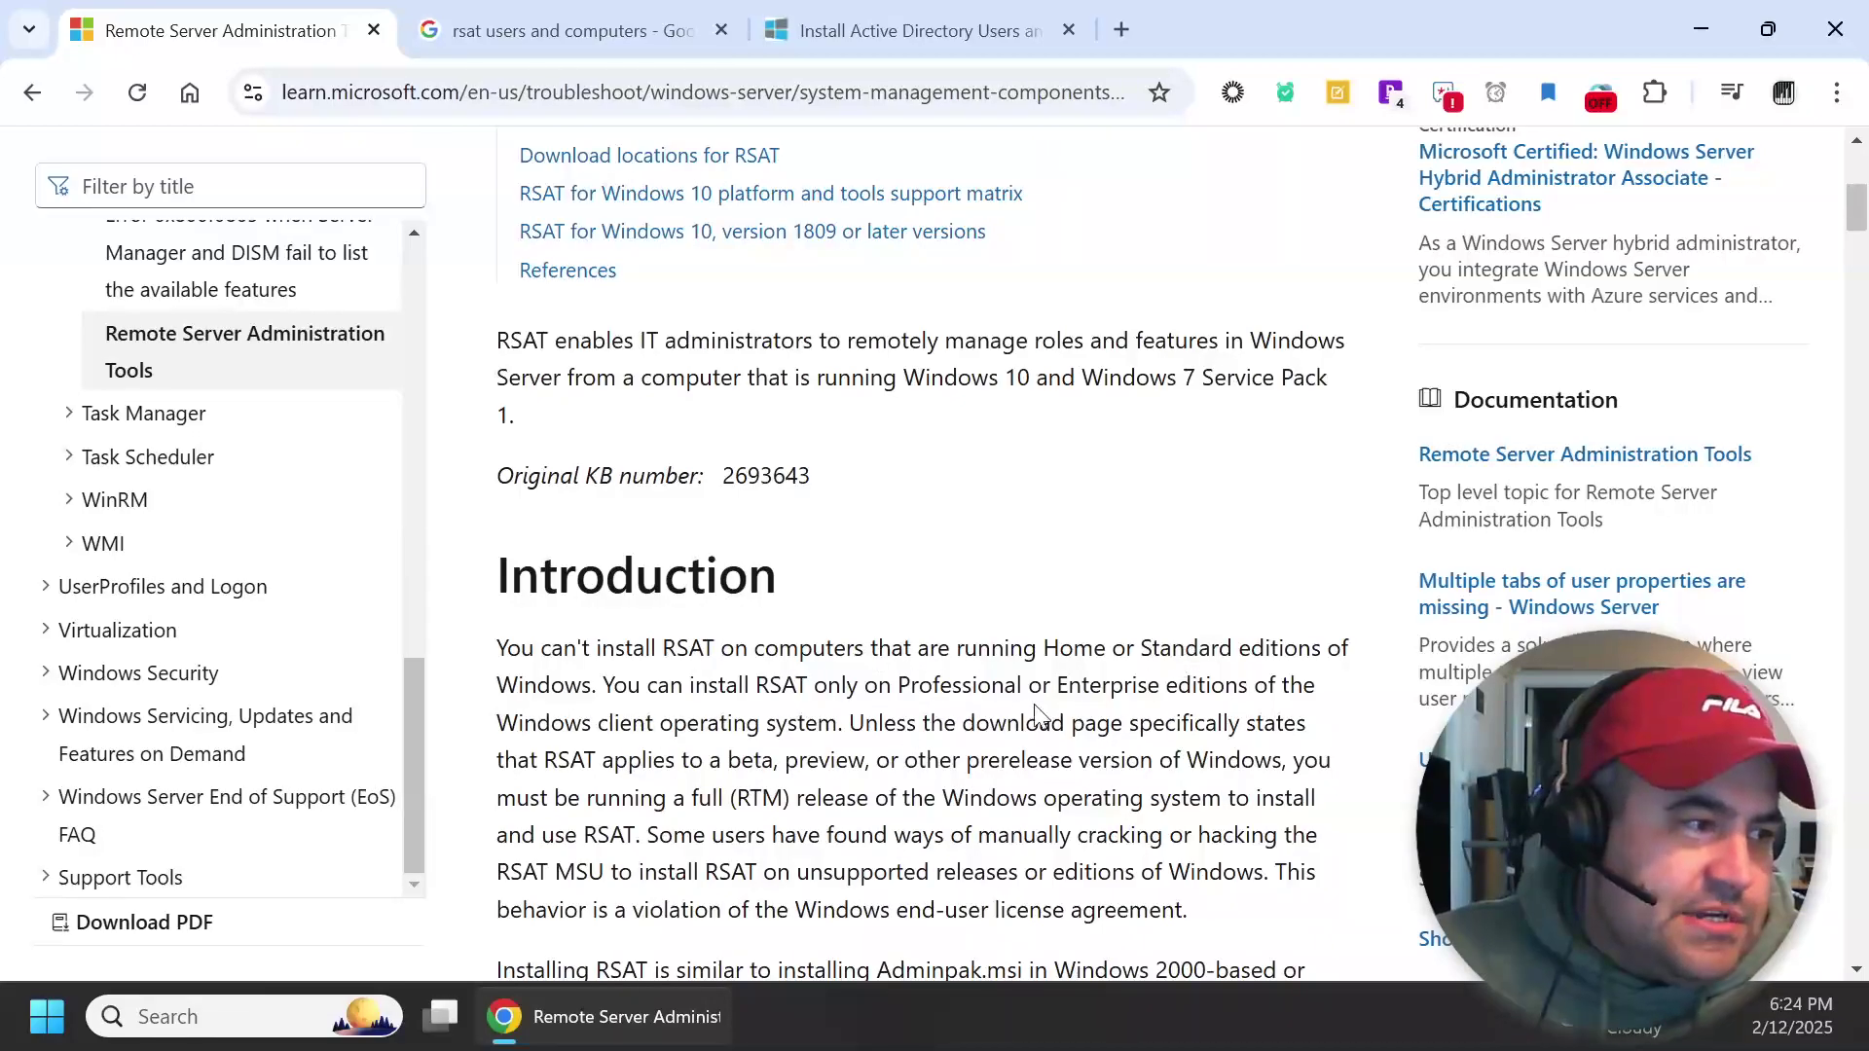
drag(893, 683, 1168, 687)
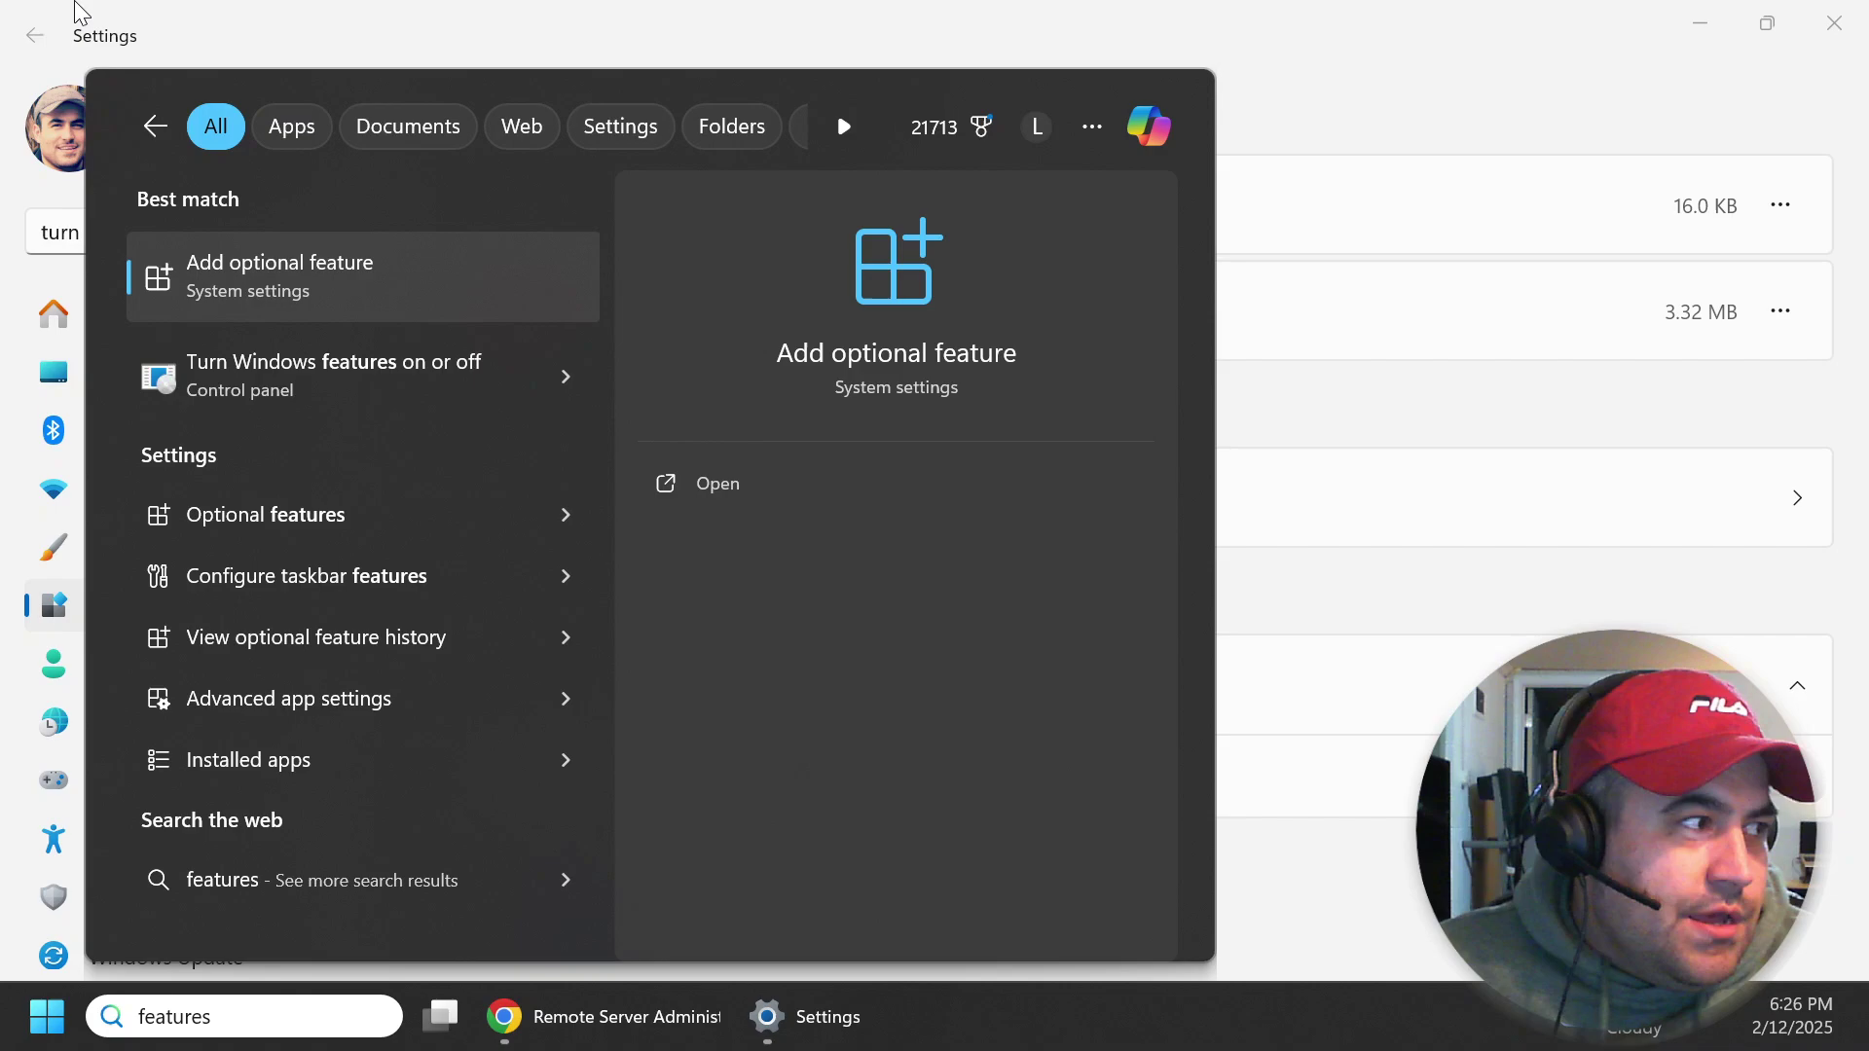
Open Turn Windows features on or off in a maximized window
click(231, 399)
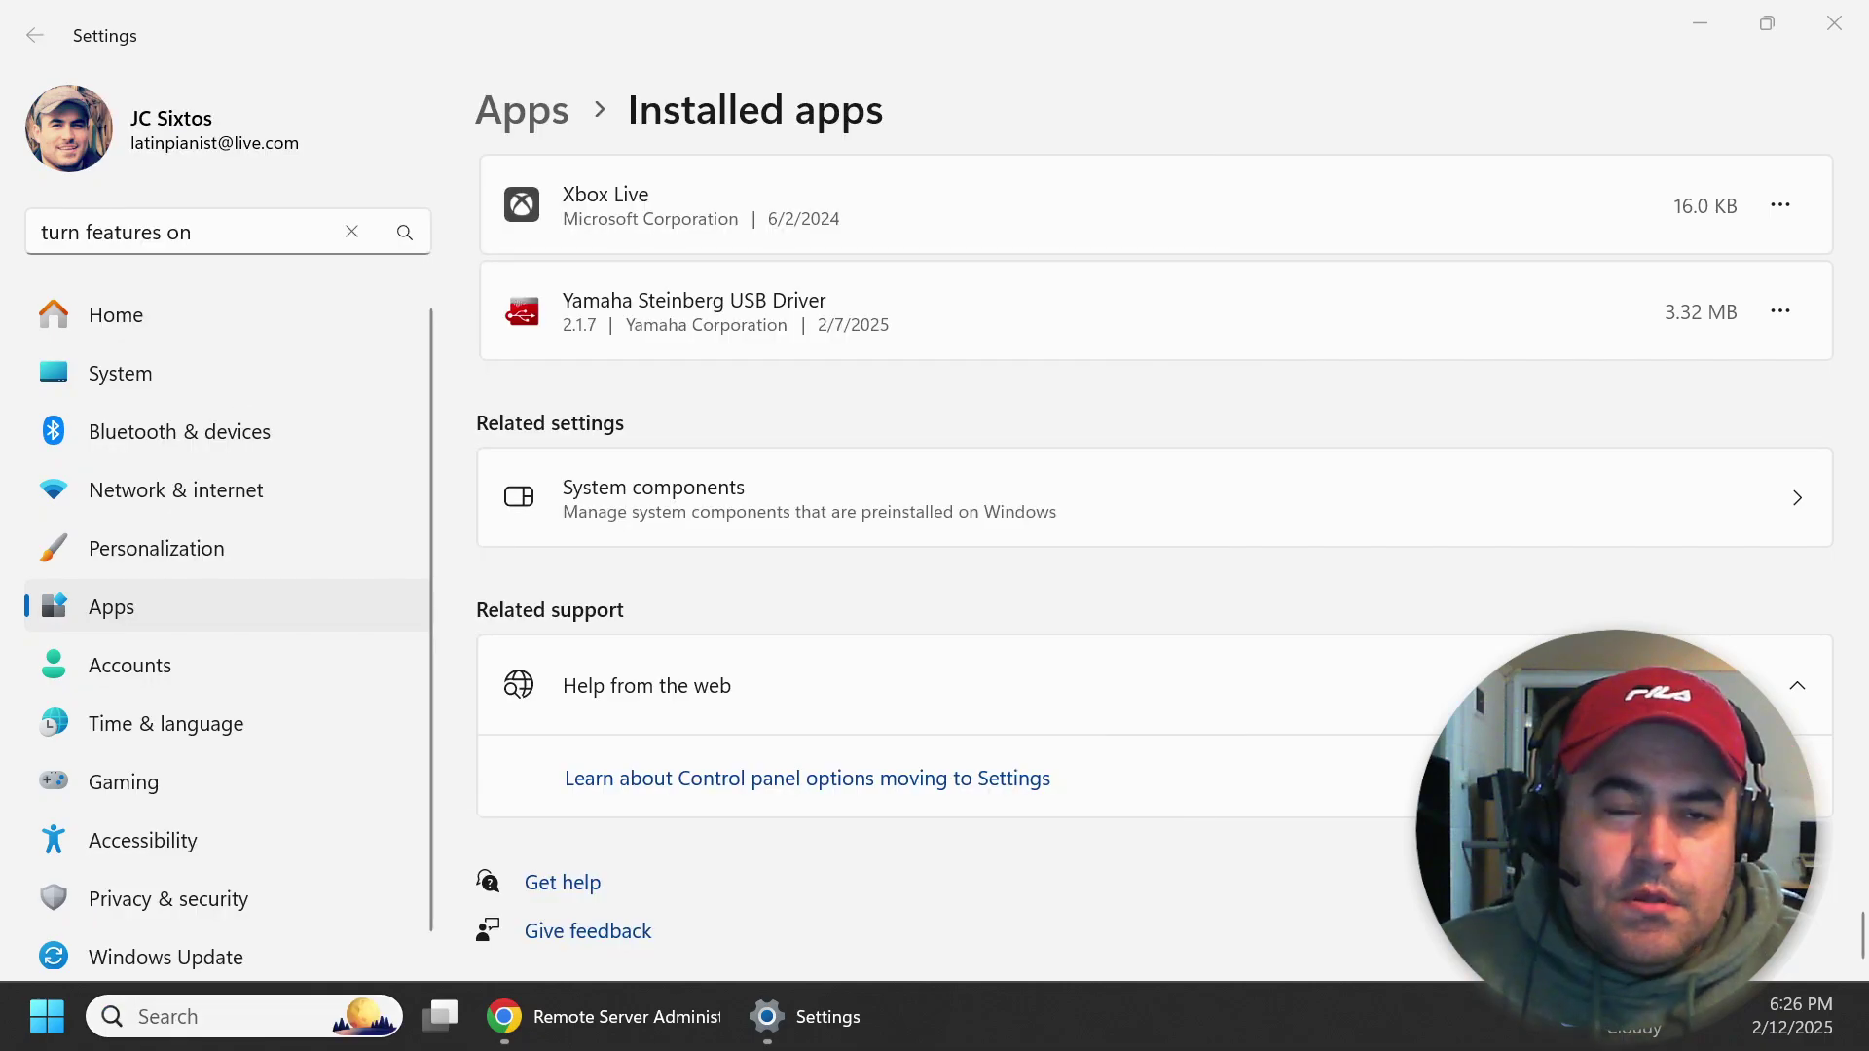
click(979, 183)
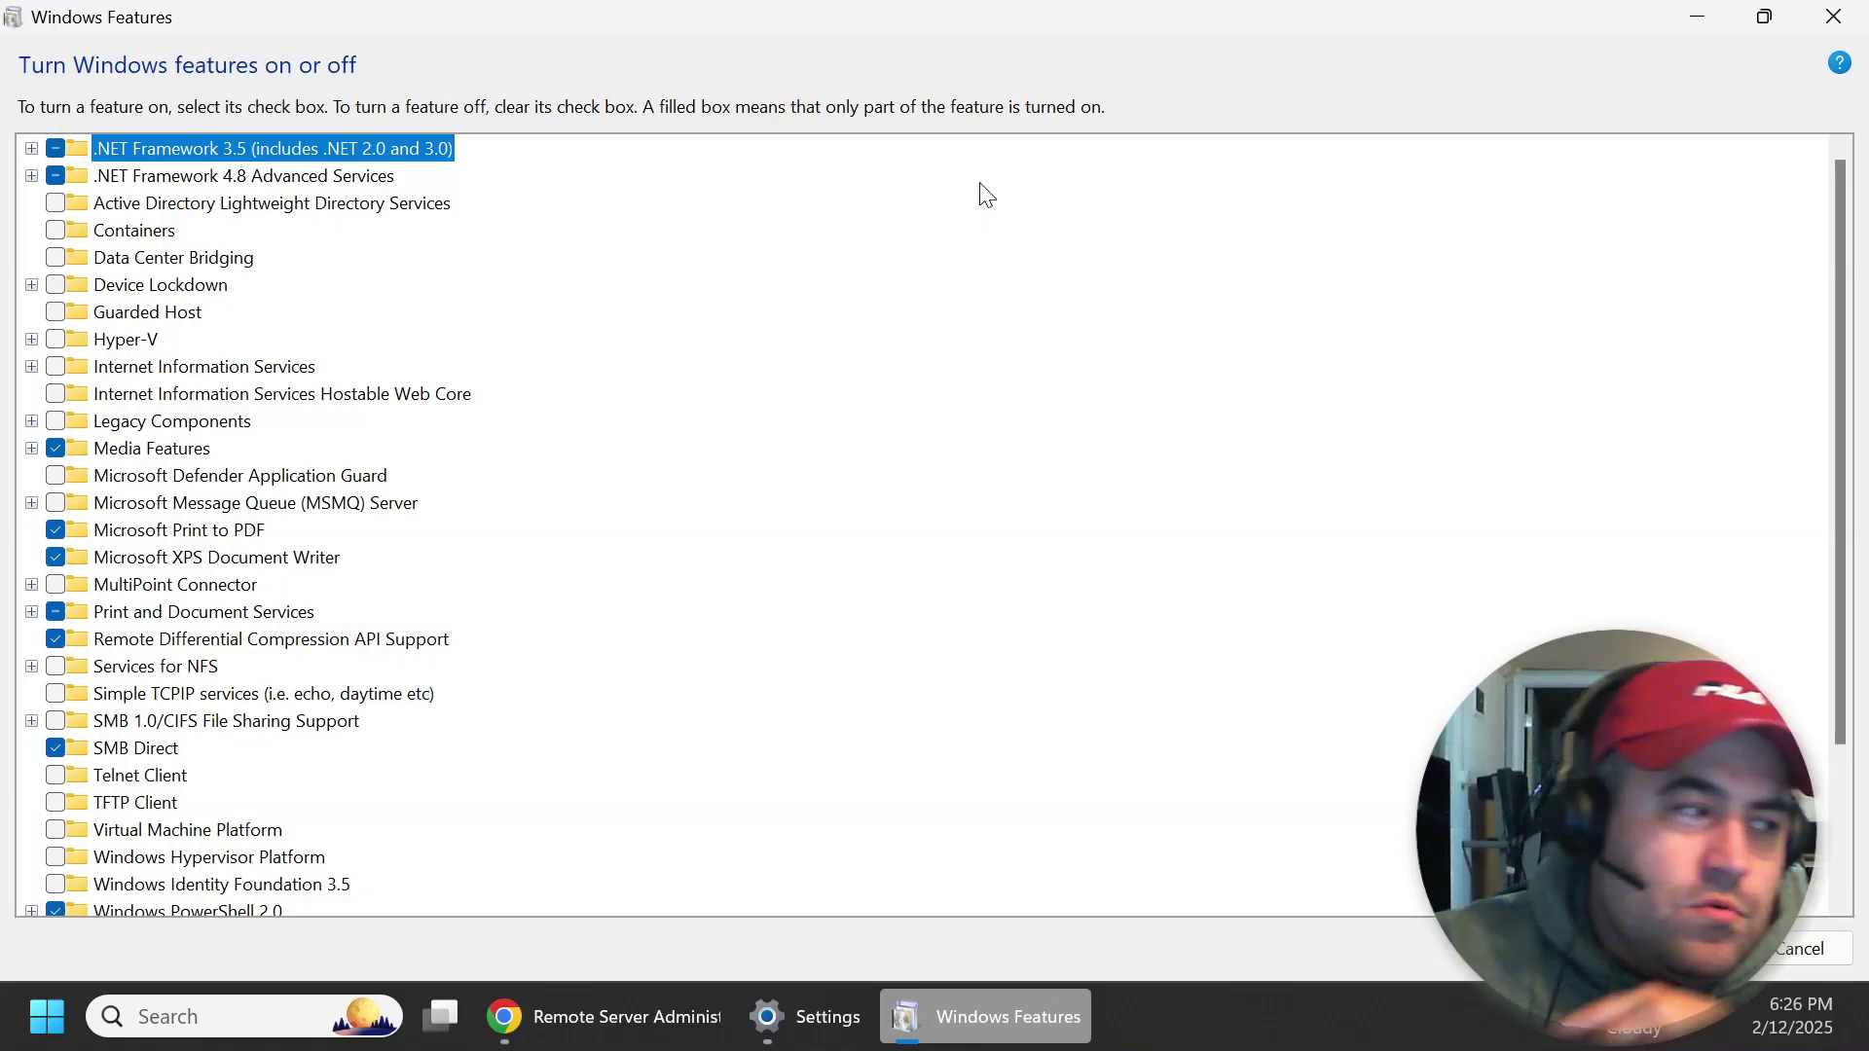
click(46, 1018)
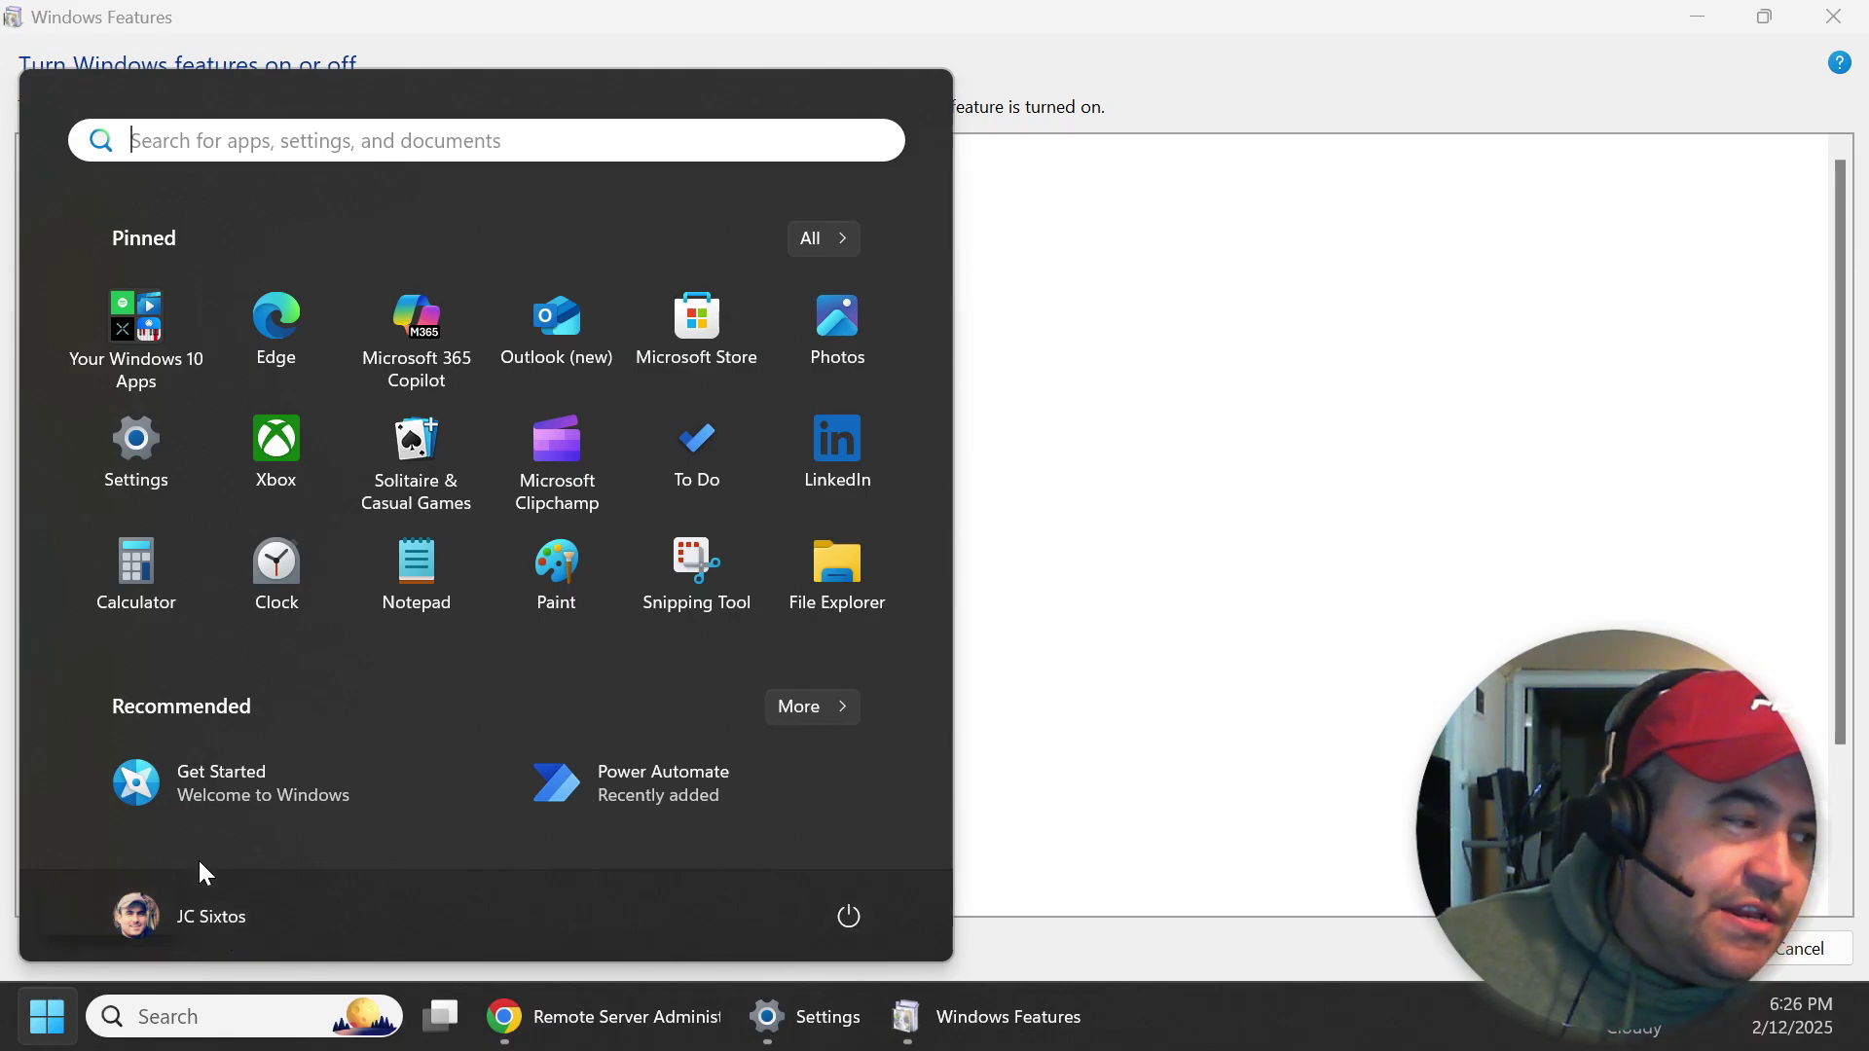
click(203, 918)
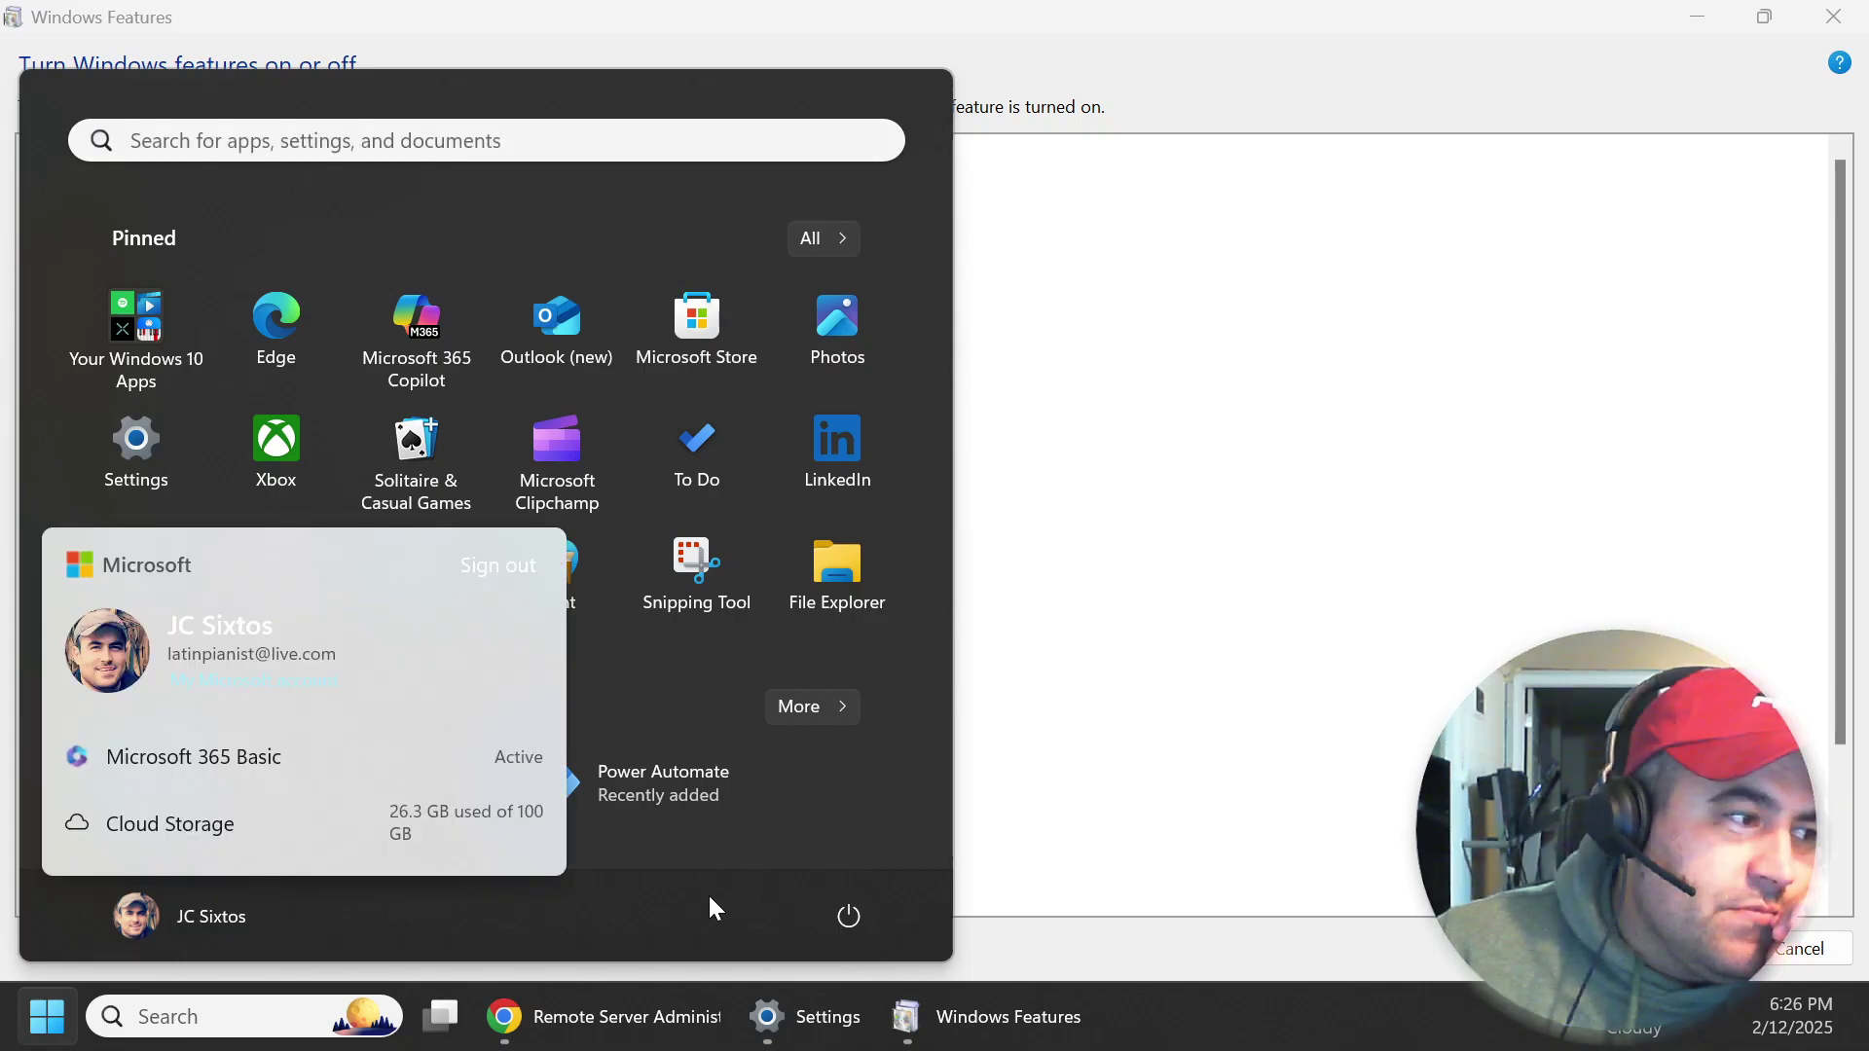
key(Escape)
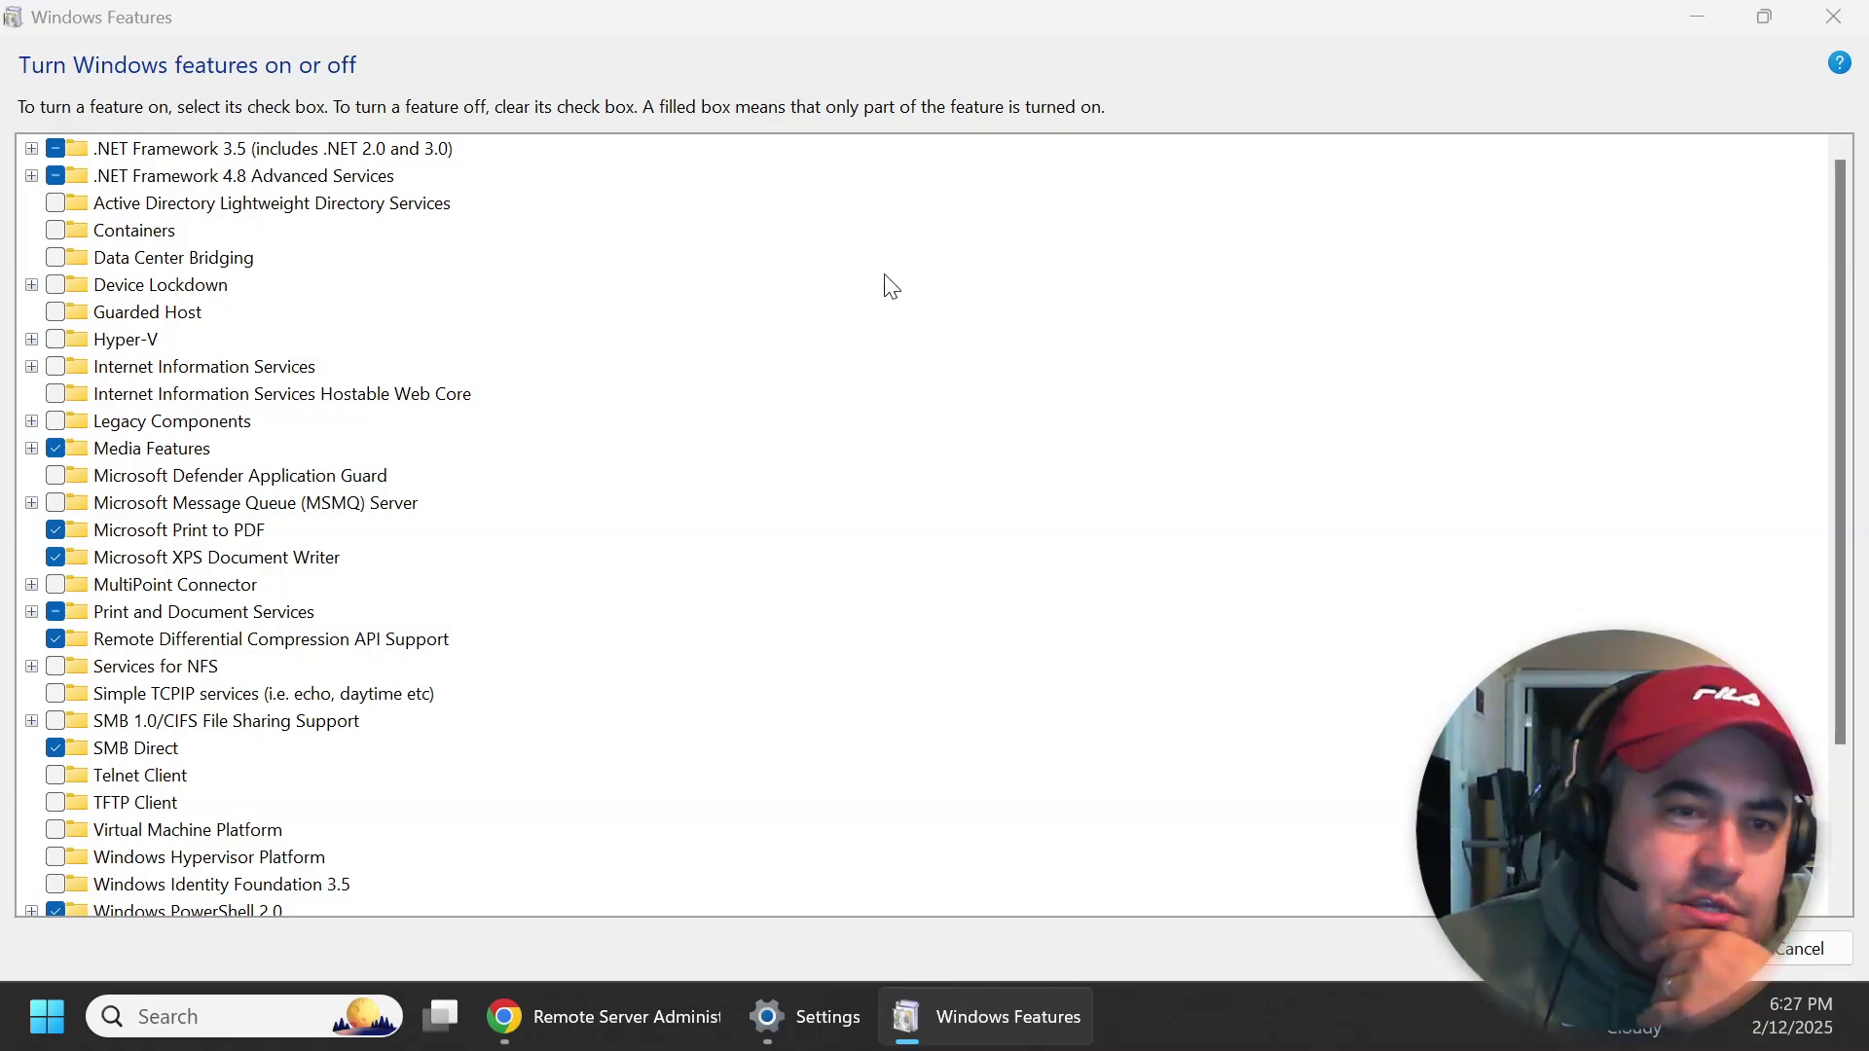
Expand .NET Framework 3.5 in the Windows features list and turn it on with both Windows Communication Foundation activation options
click(19, 65)
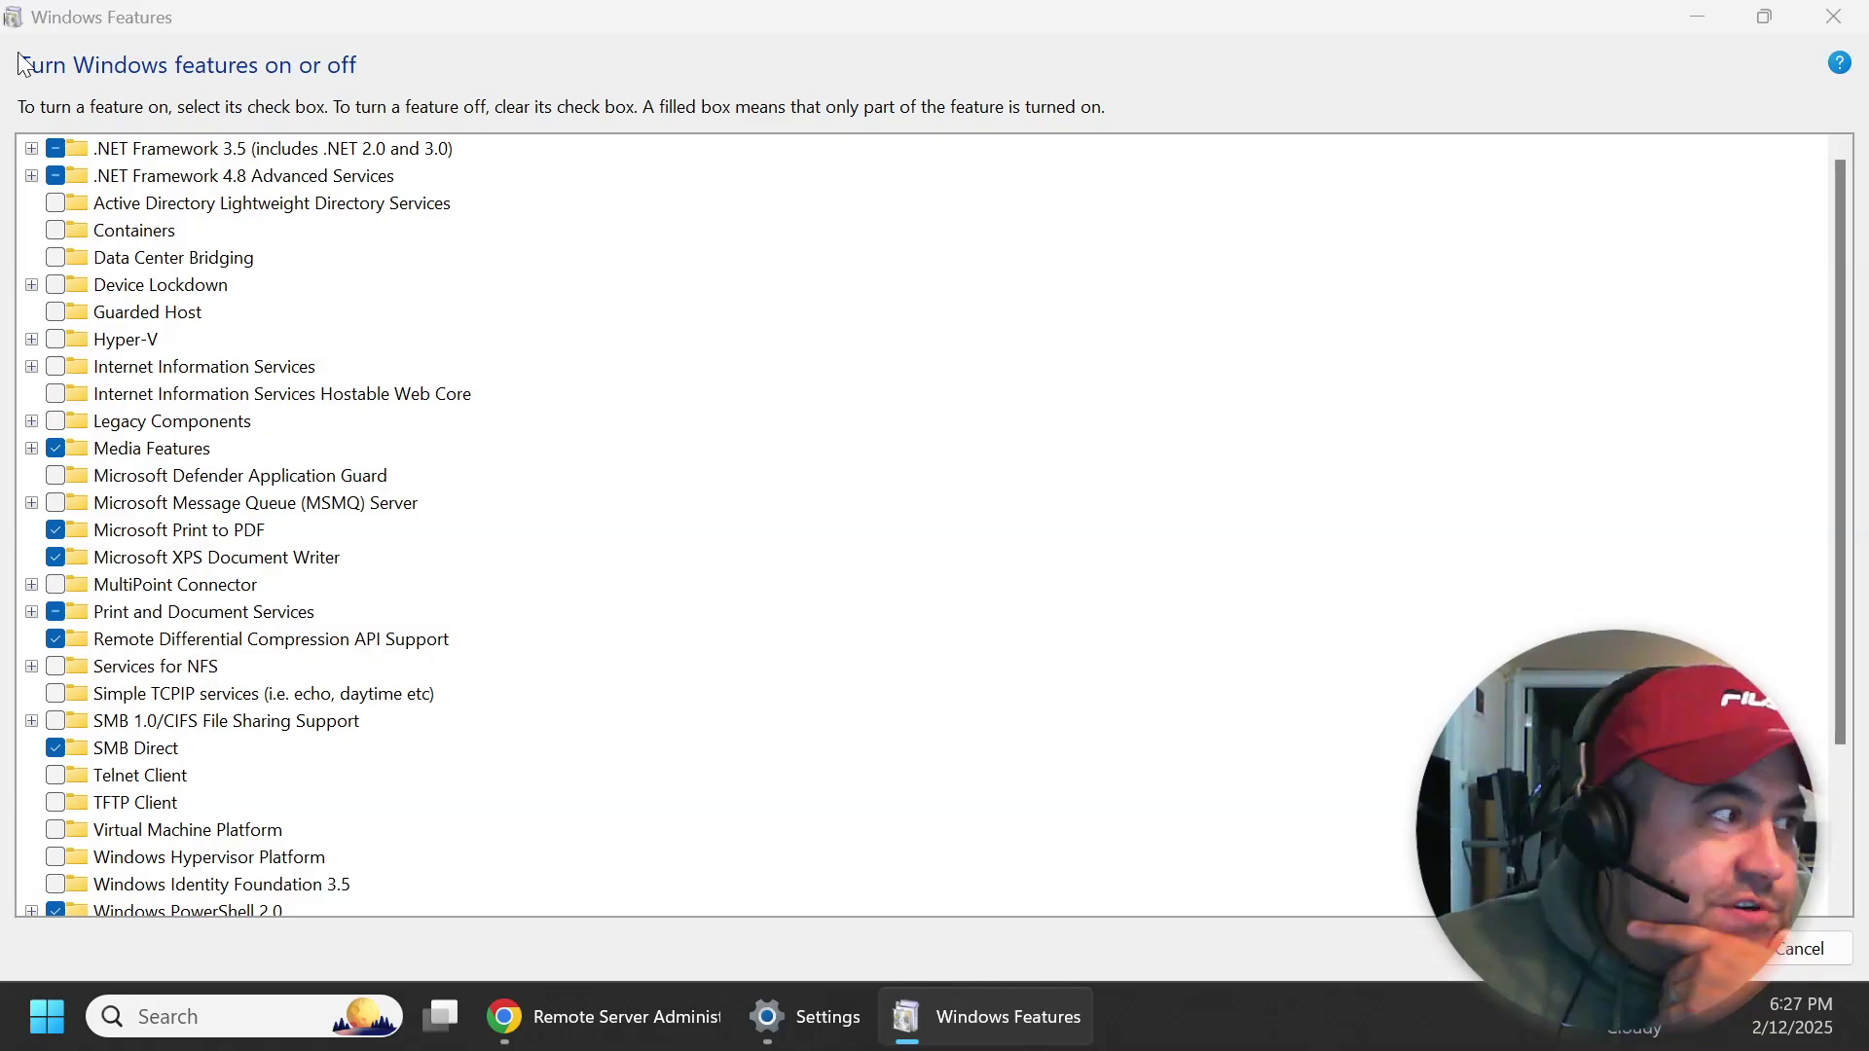
click(179, 152)
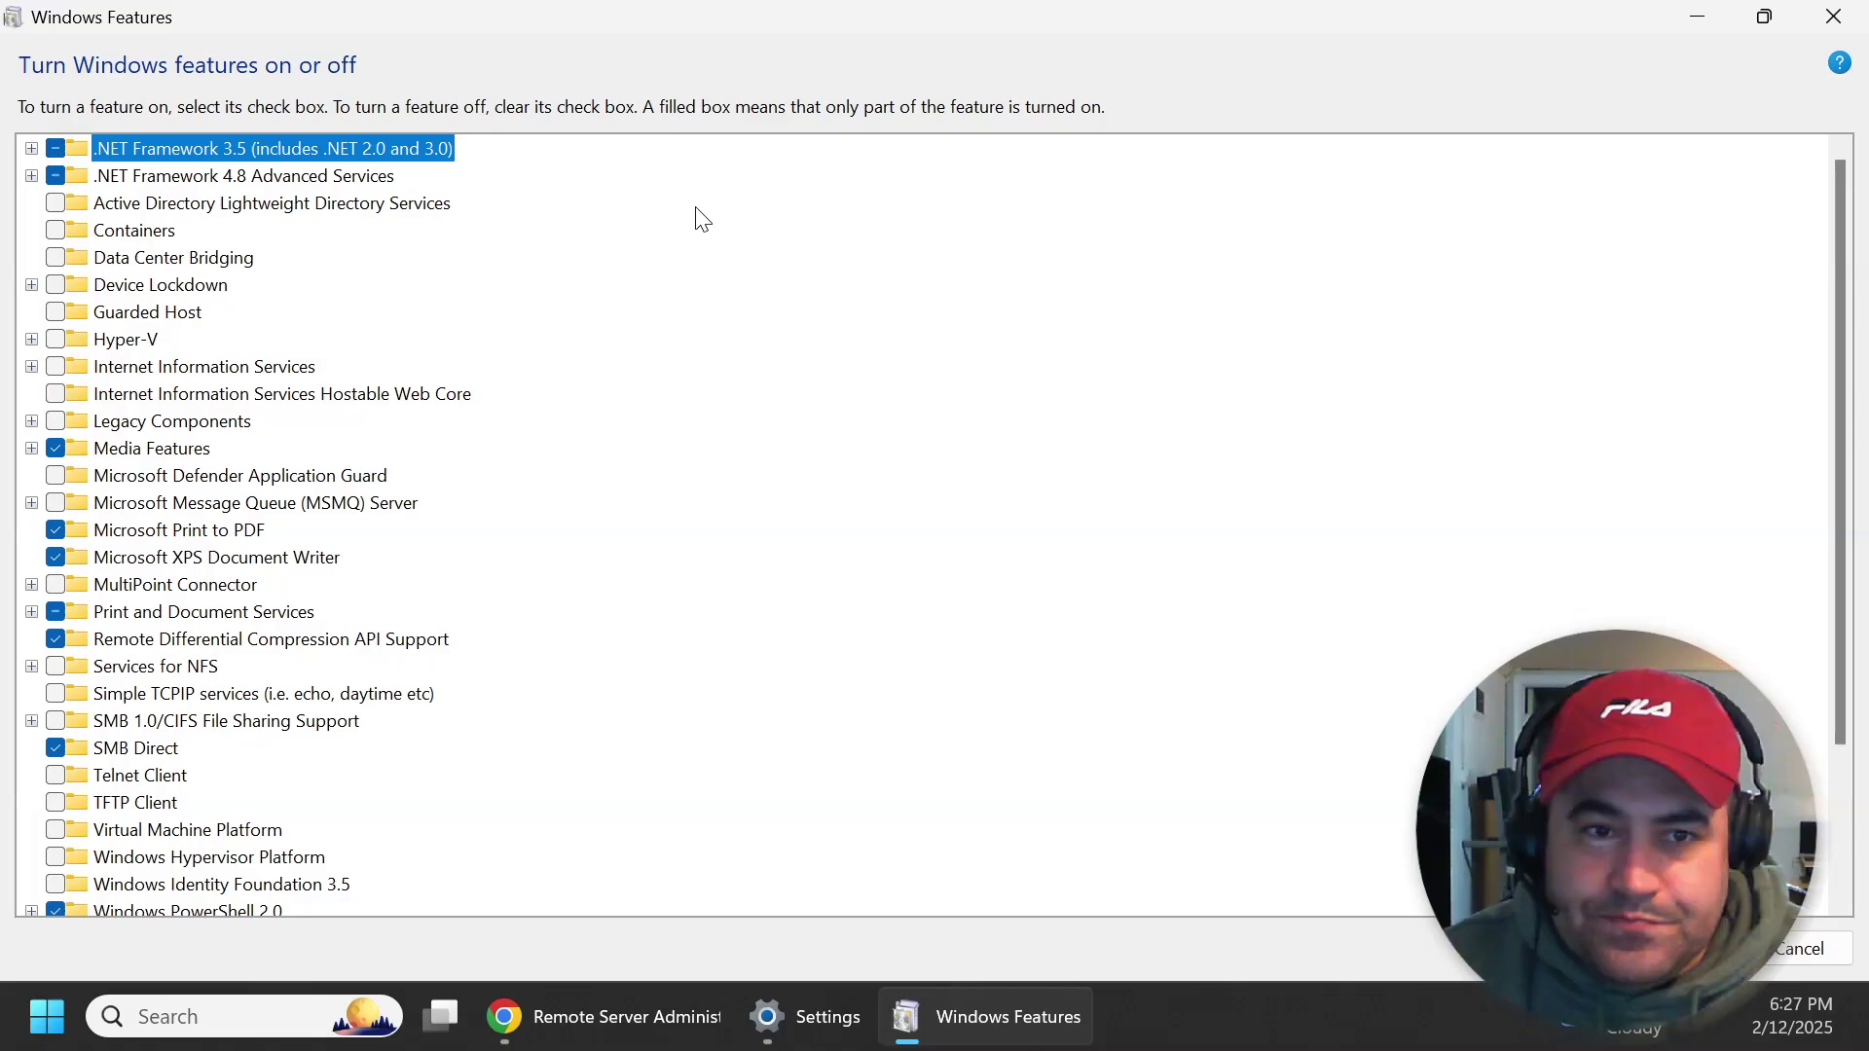
key(Right)
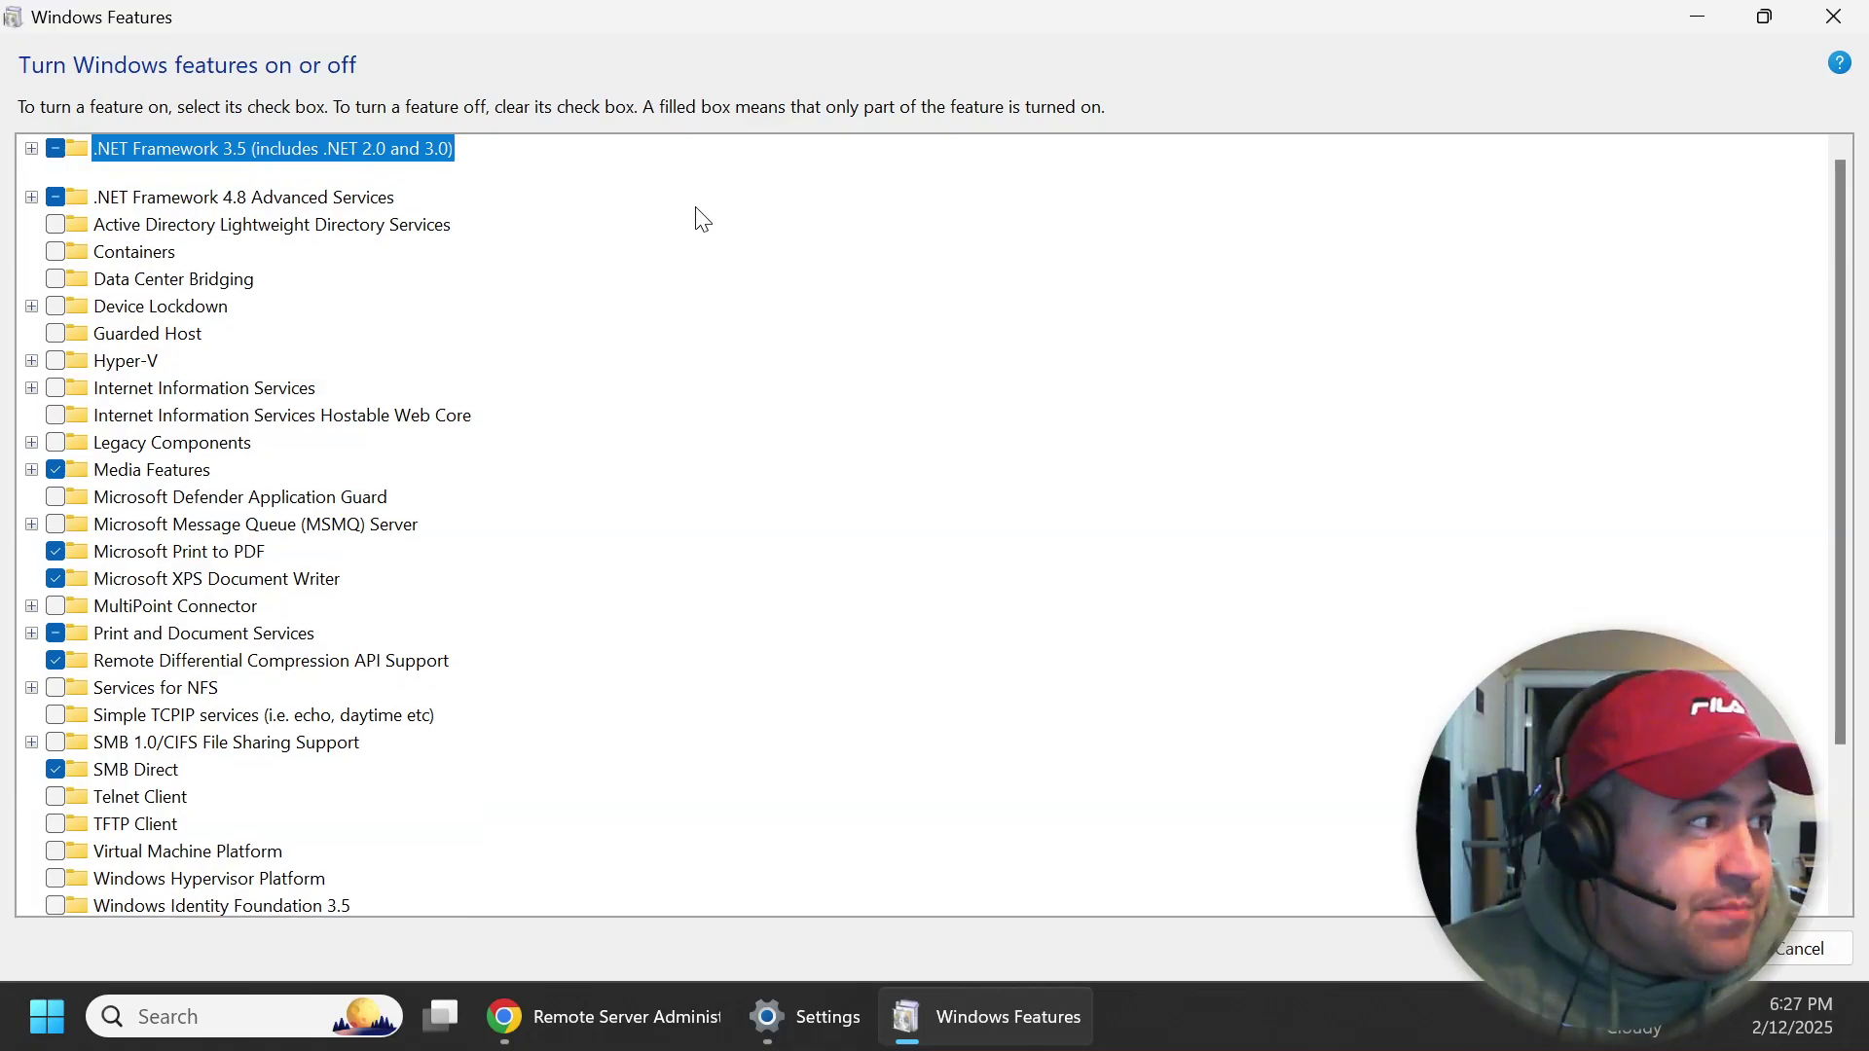
key(space)
key(Down)
key(Down)
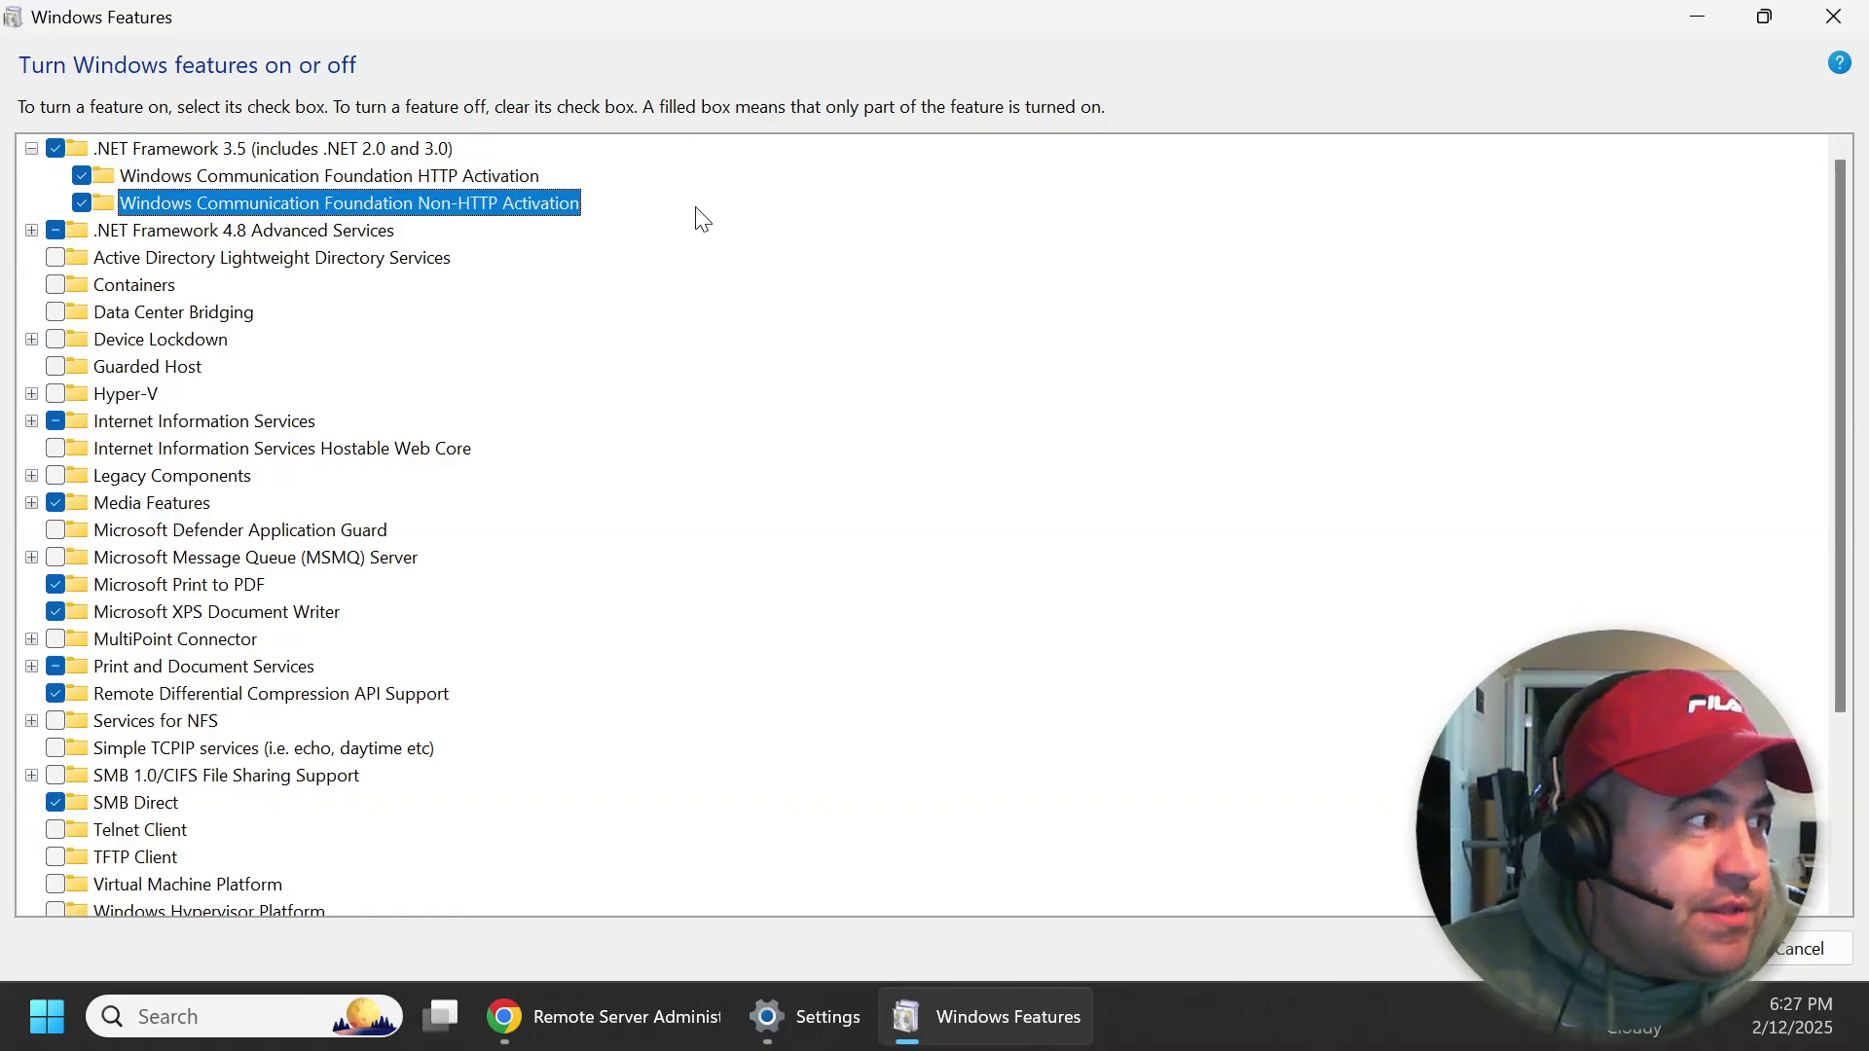
Expand WCF Services under .NET Framework 4.8 Advanced Services and turn on HTTP Activation and Message Queuing (MSMQ) Activation
key(Down)
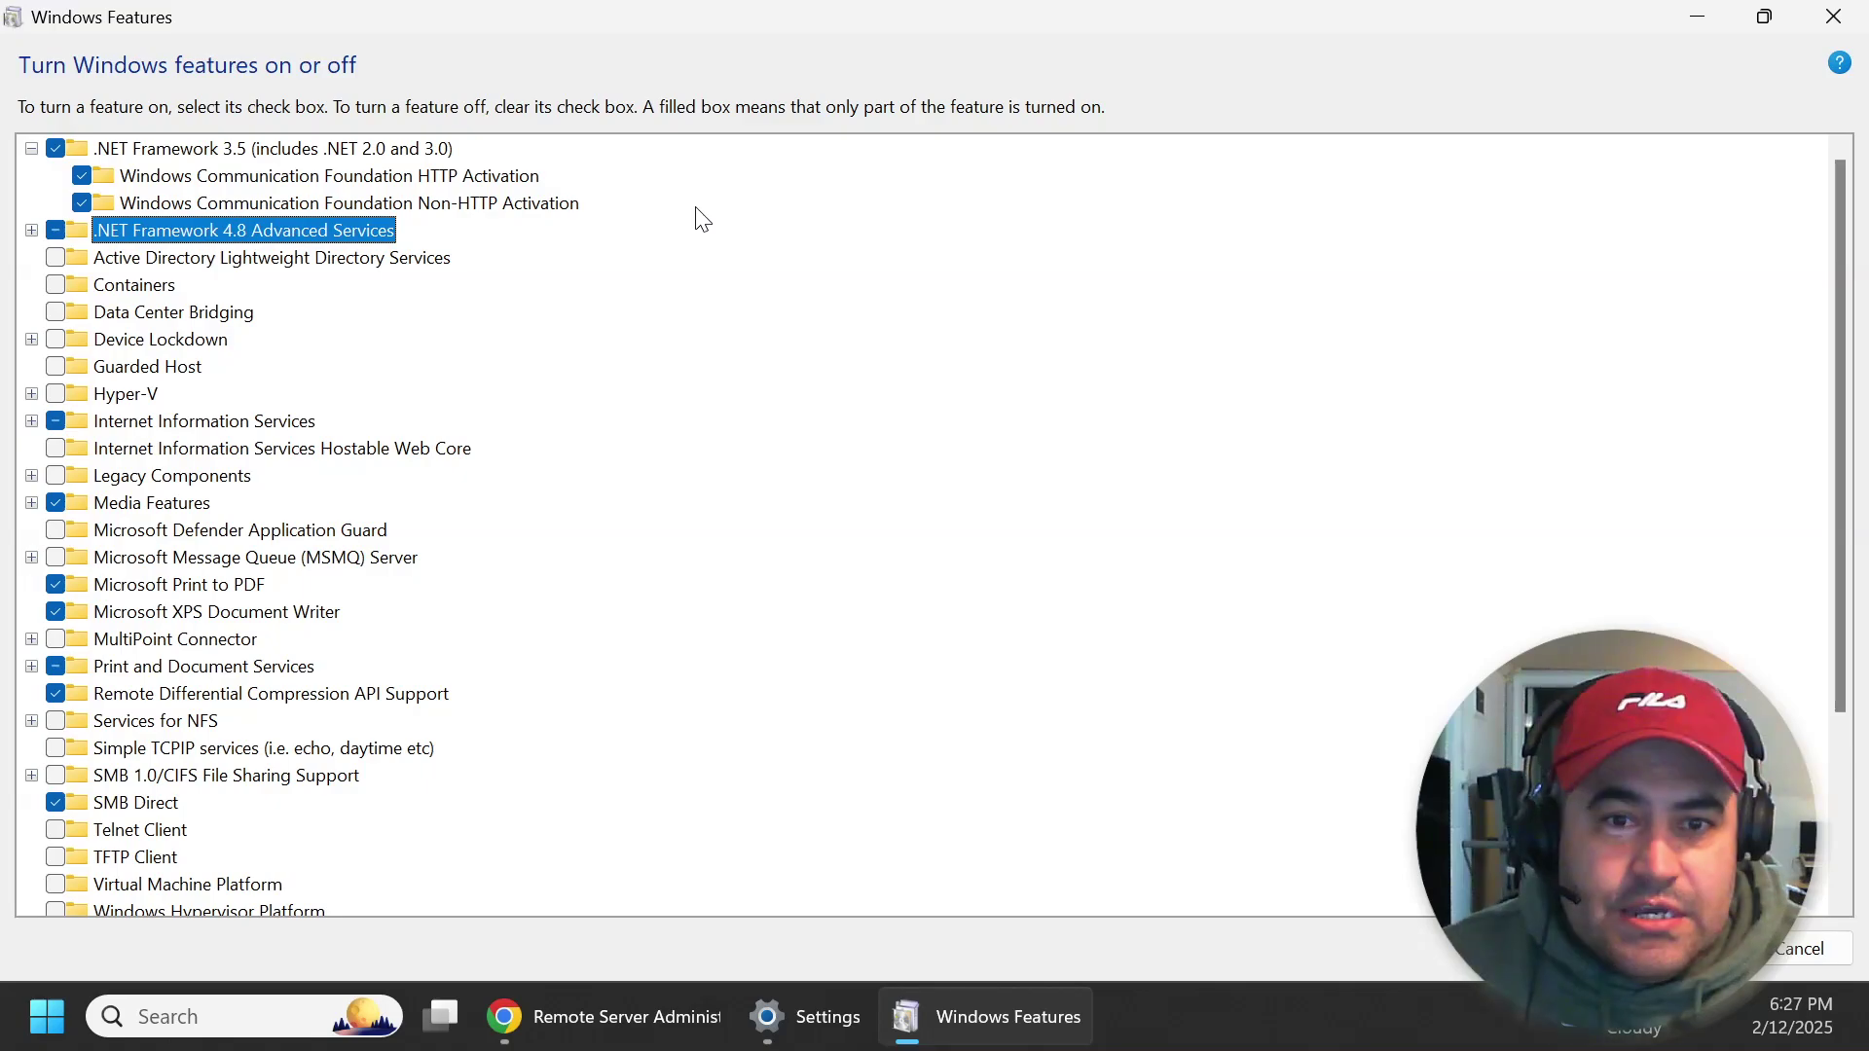
key(Right)
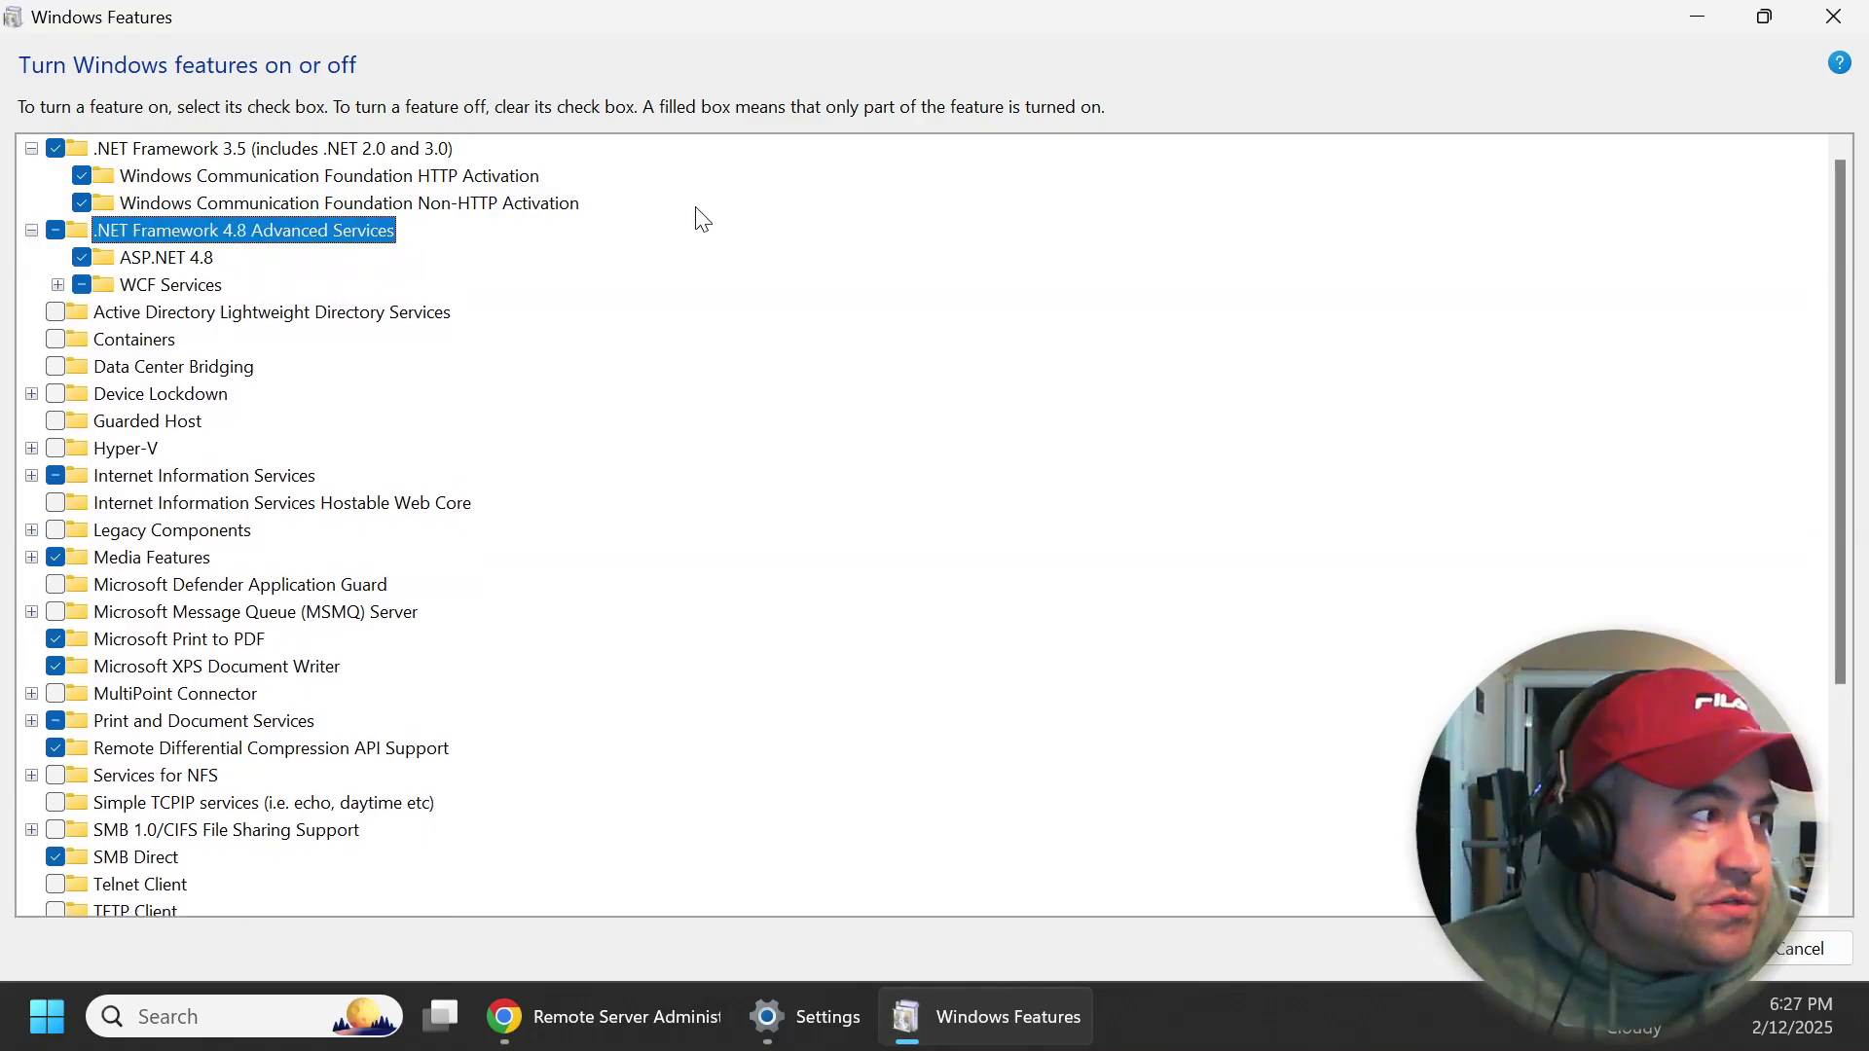
key(Down)
key(Down)
key(space)
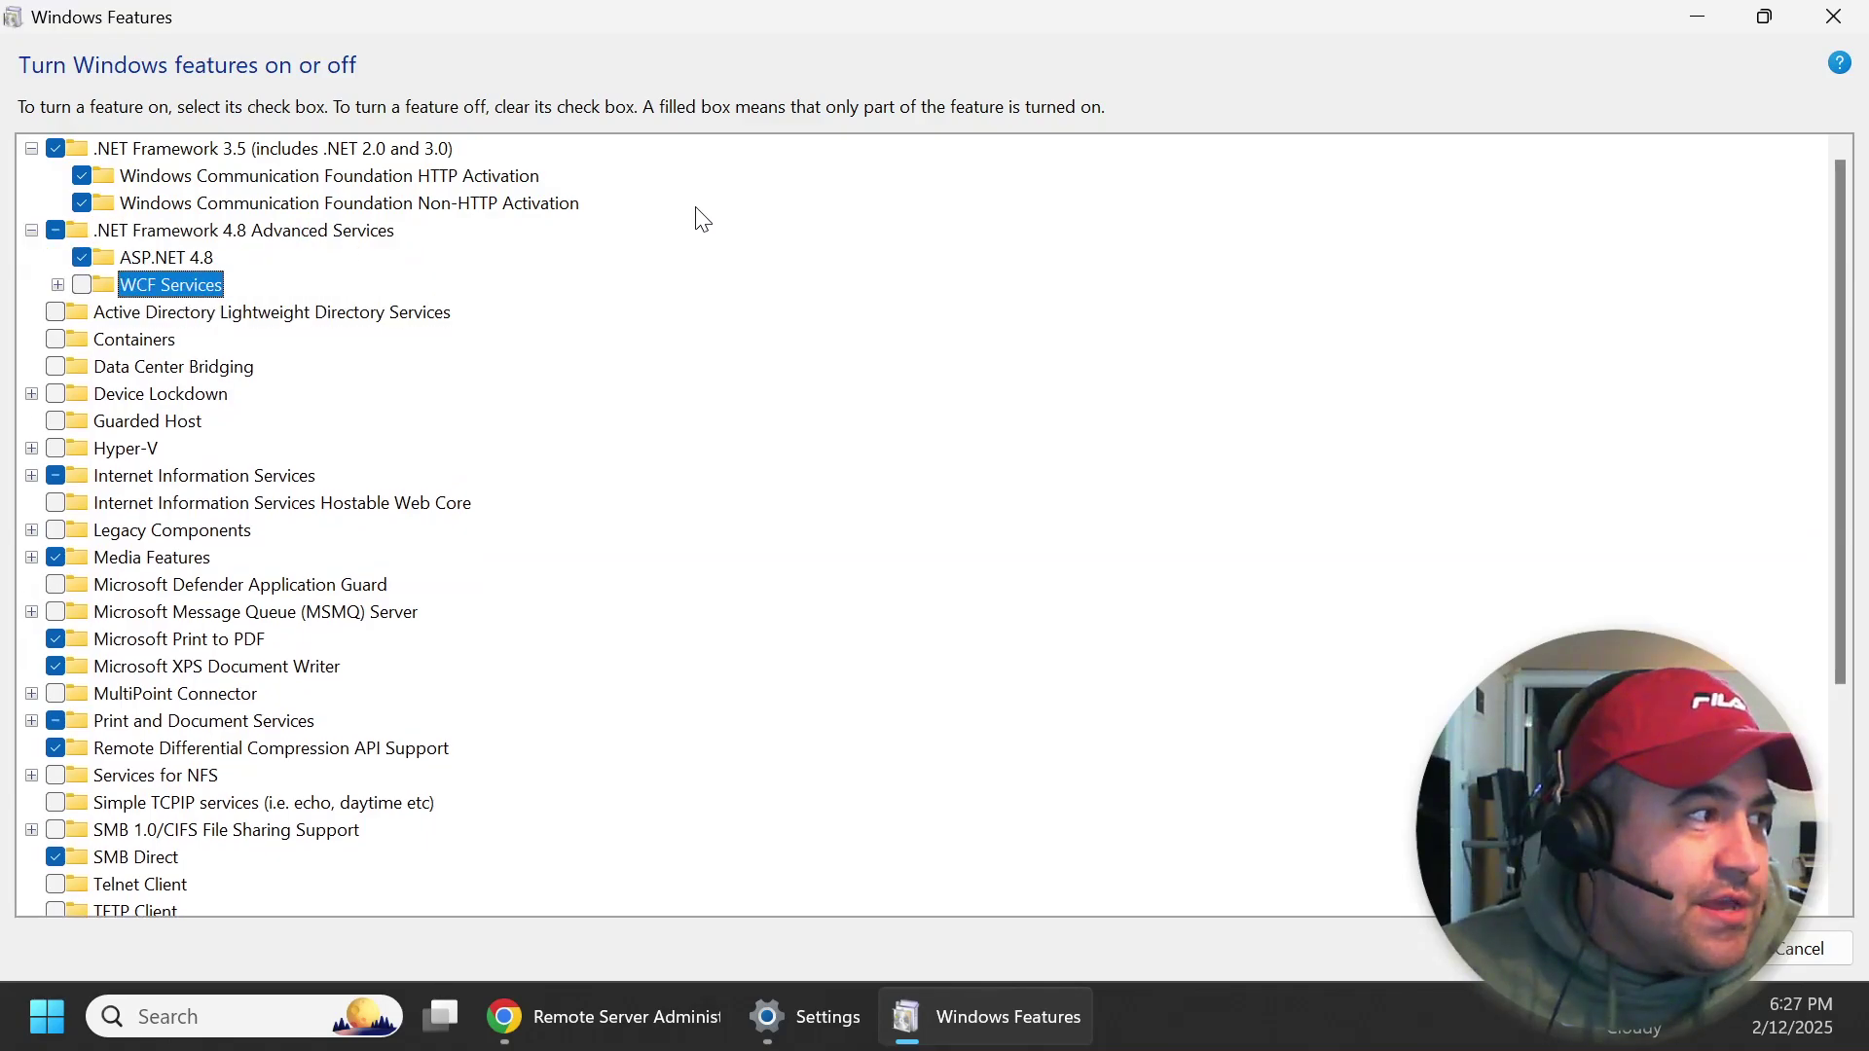
key(Right)
key(Down)
key(space)
key(Down)
key(space)
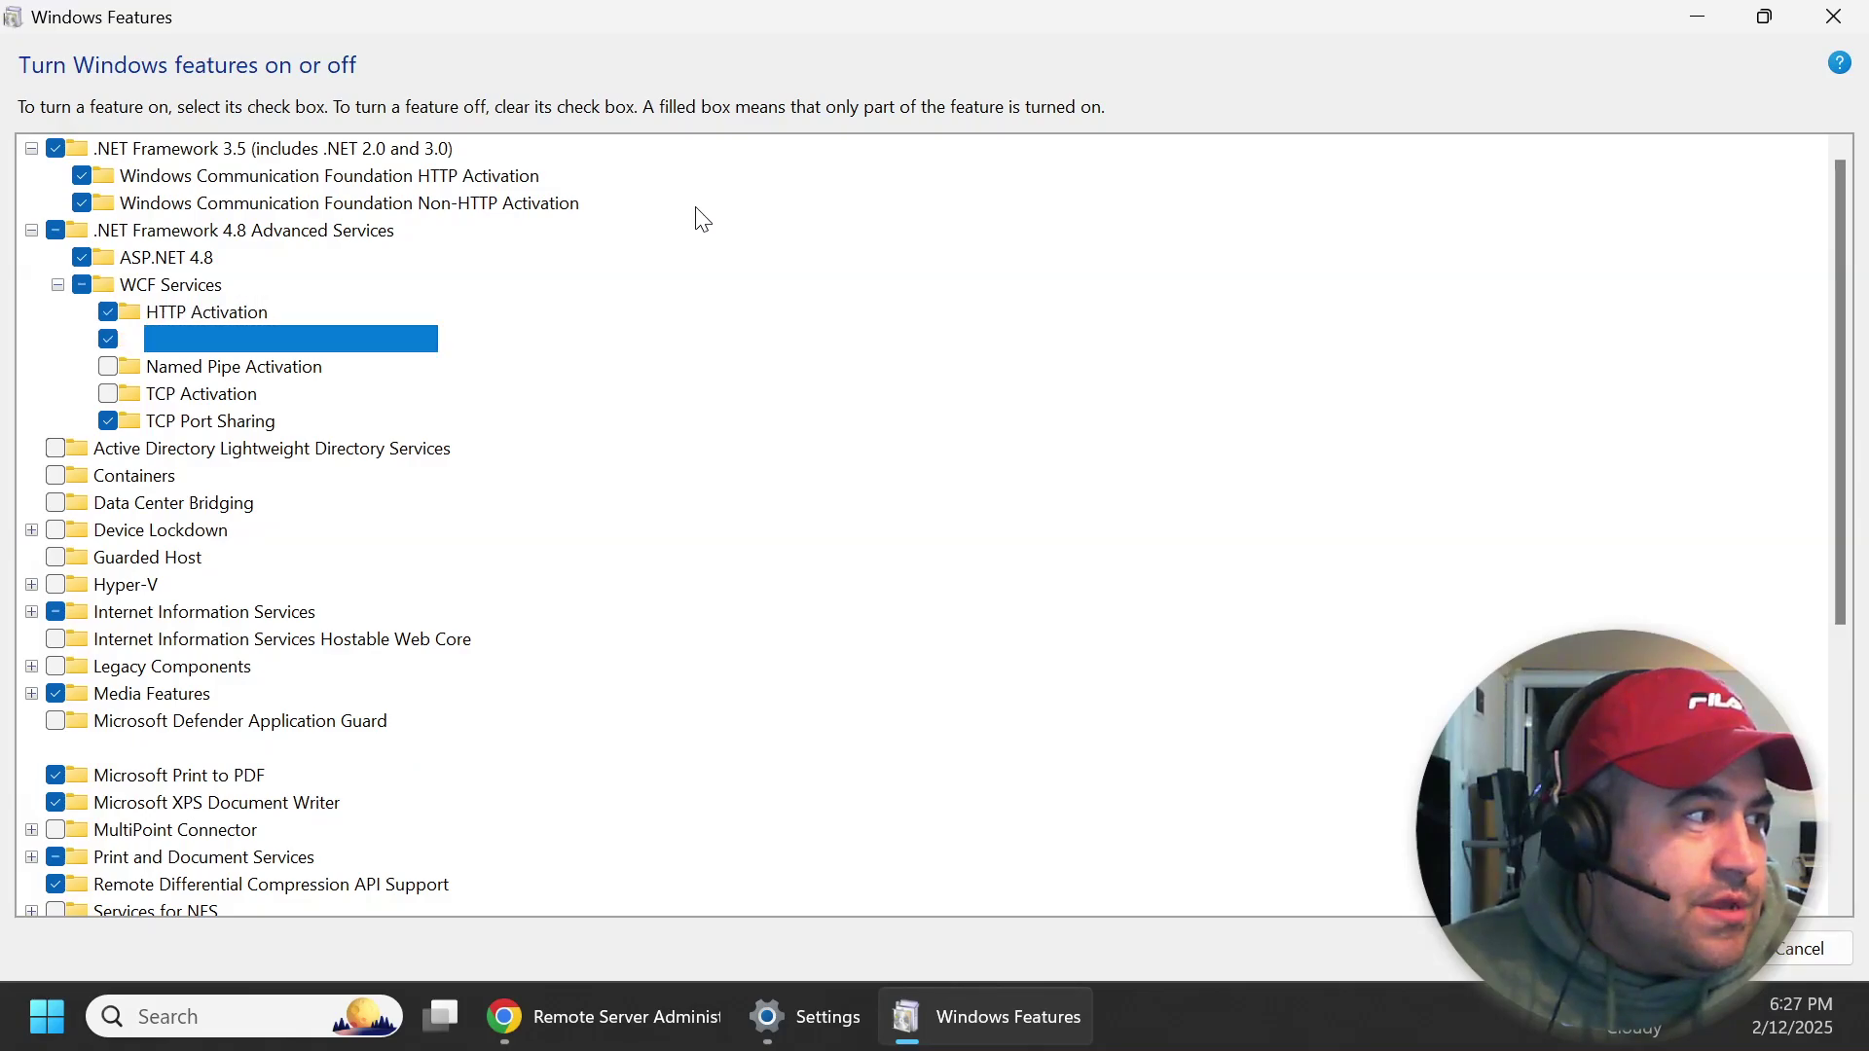
Turn on Named Pipe Activation and TCP Activation under WCF Services
key(Down)
key(space)
key(Down)
key(space)
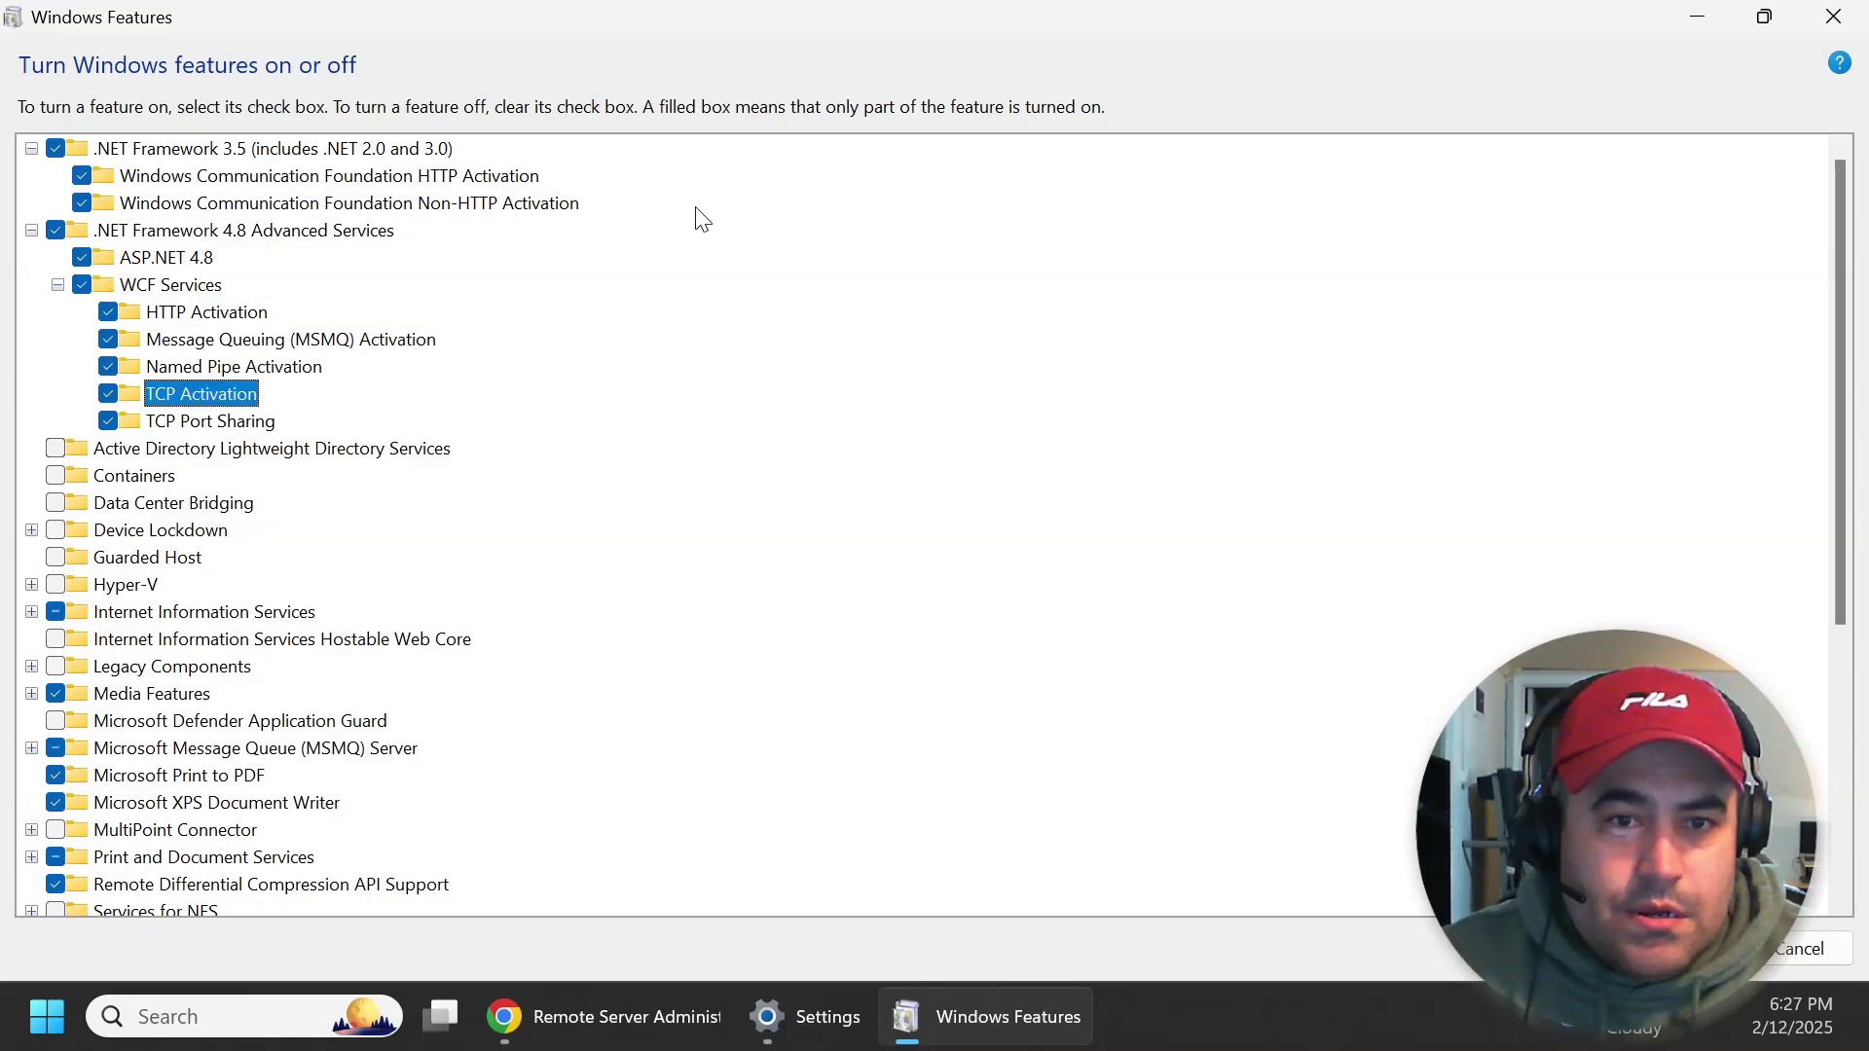
Select the Active Directory Lightweight Directory Services and Containers features
key(Down)
key(Down)
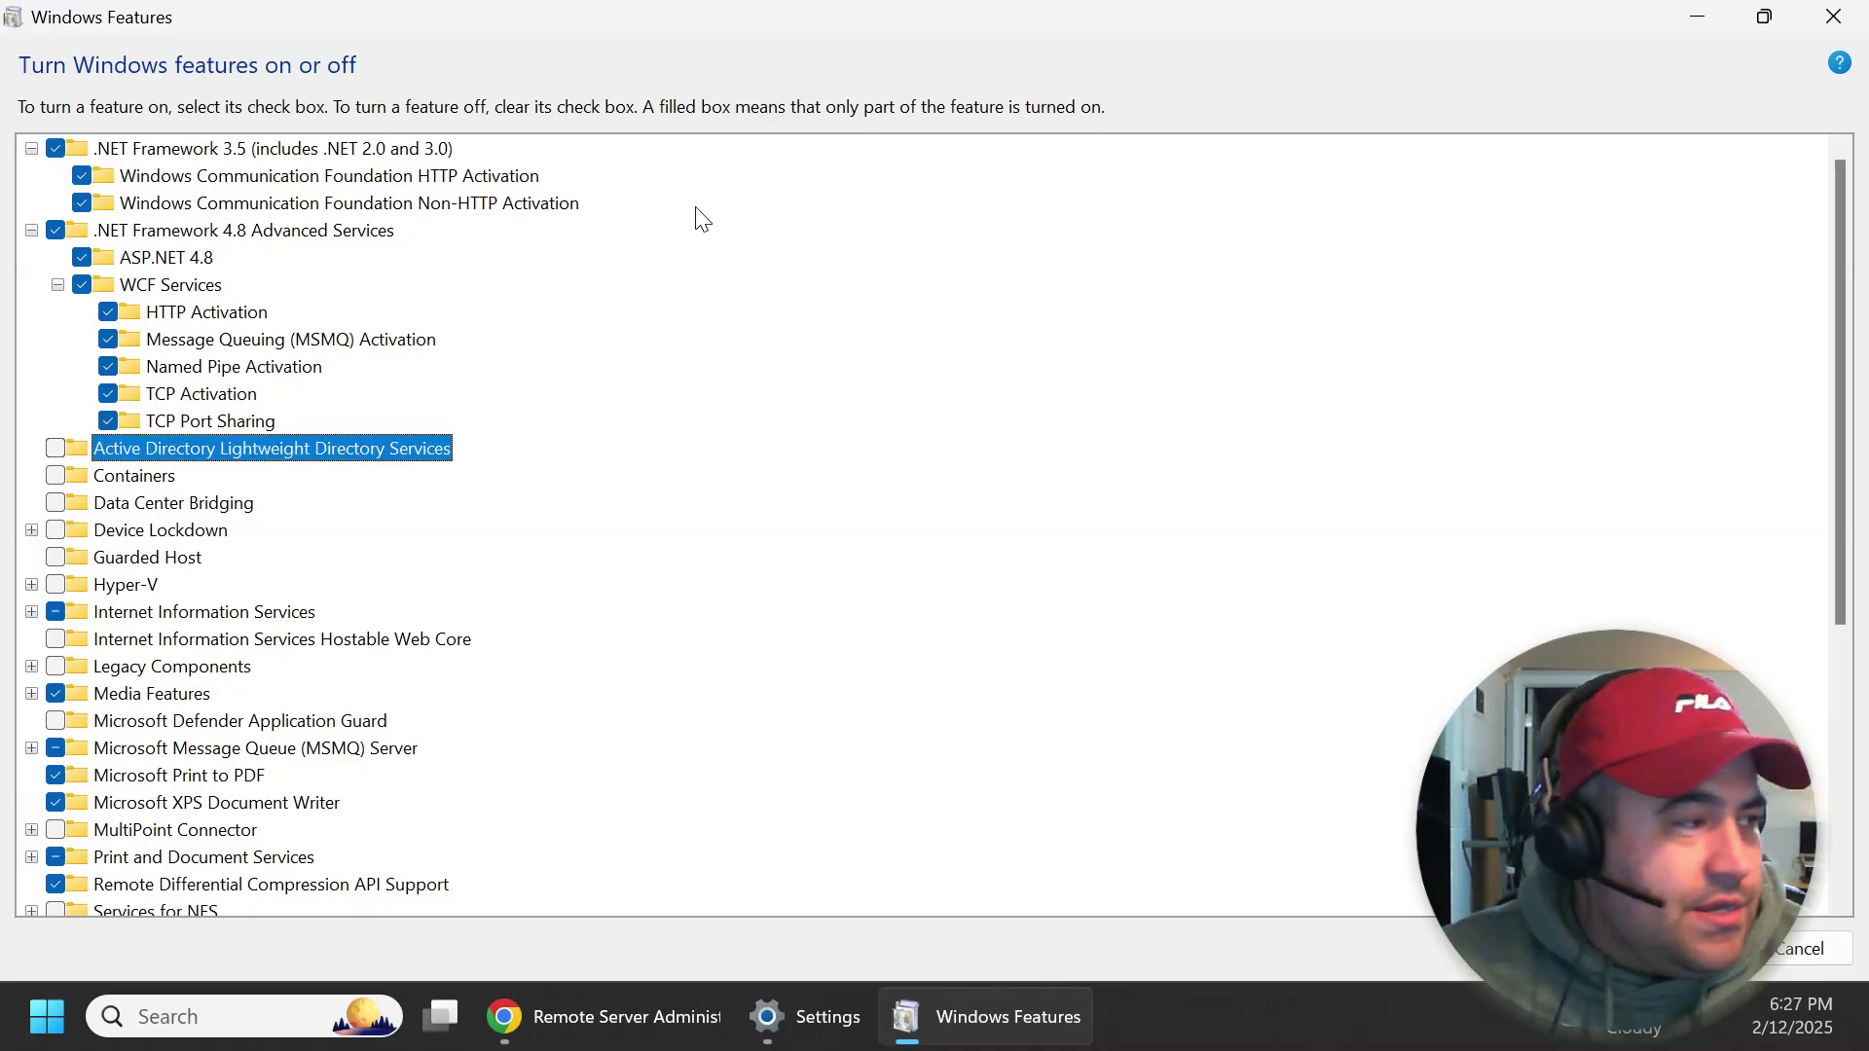
key(space)
key(Down)
key(space)
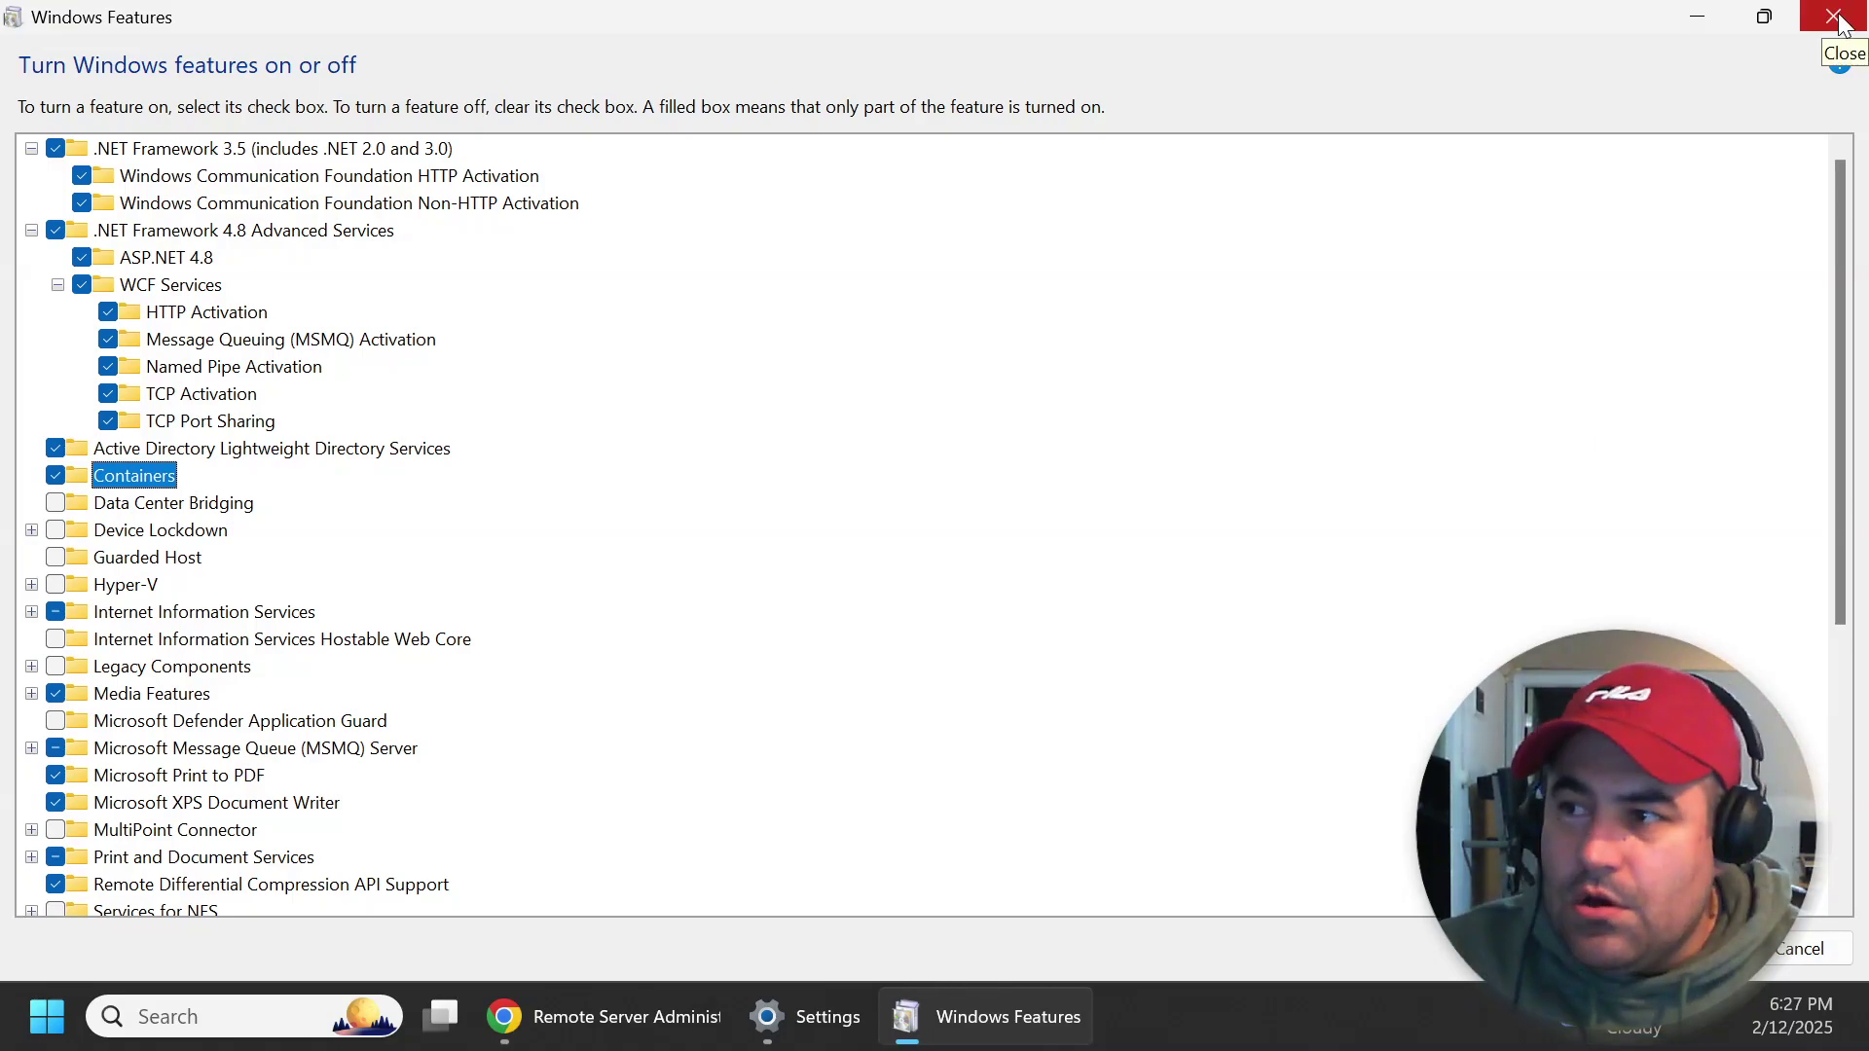
Minimize Windows Features and look through the RSAT article in Chrome for the download locations and tools support matrix
click(1773, 16)
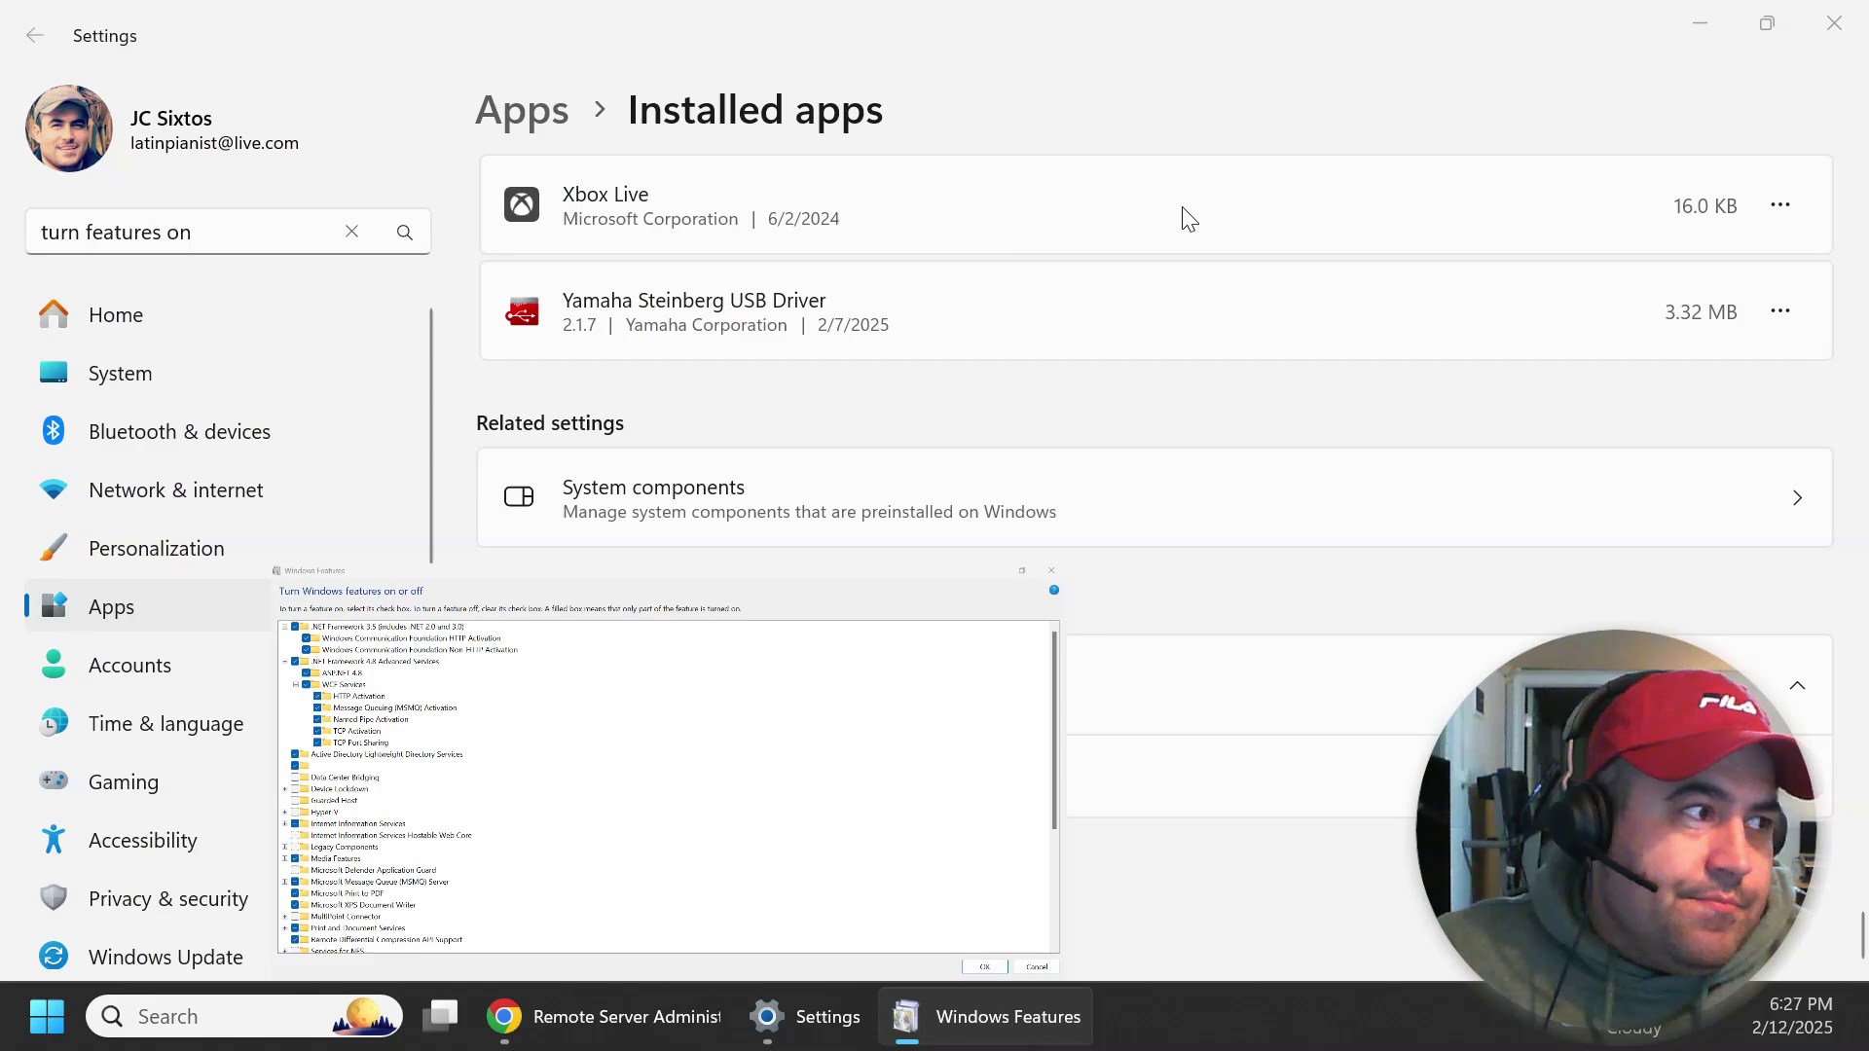
click(1181, 218)
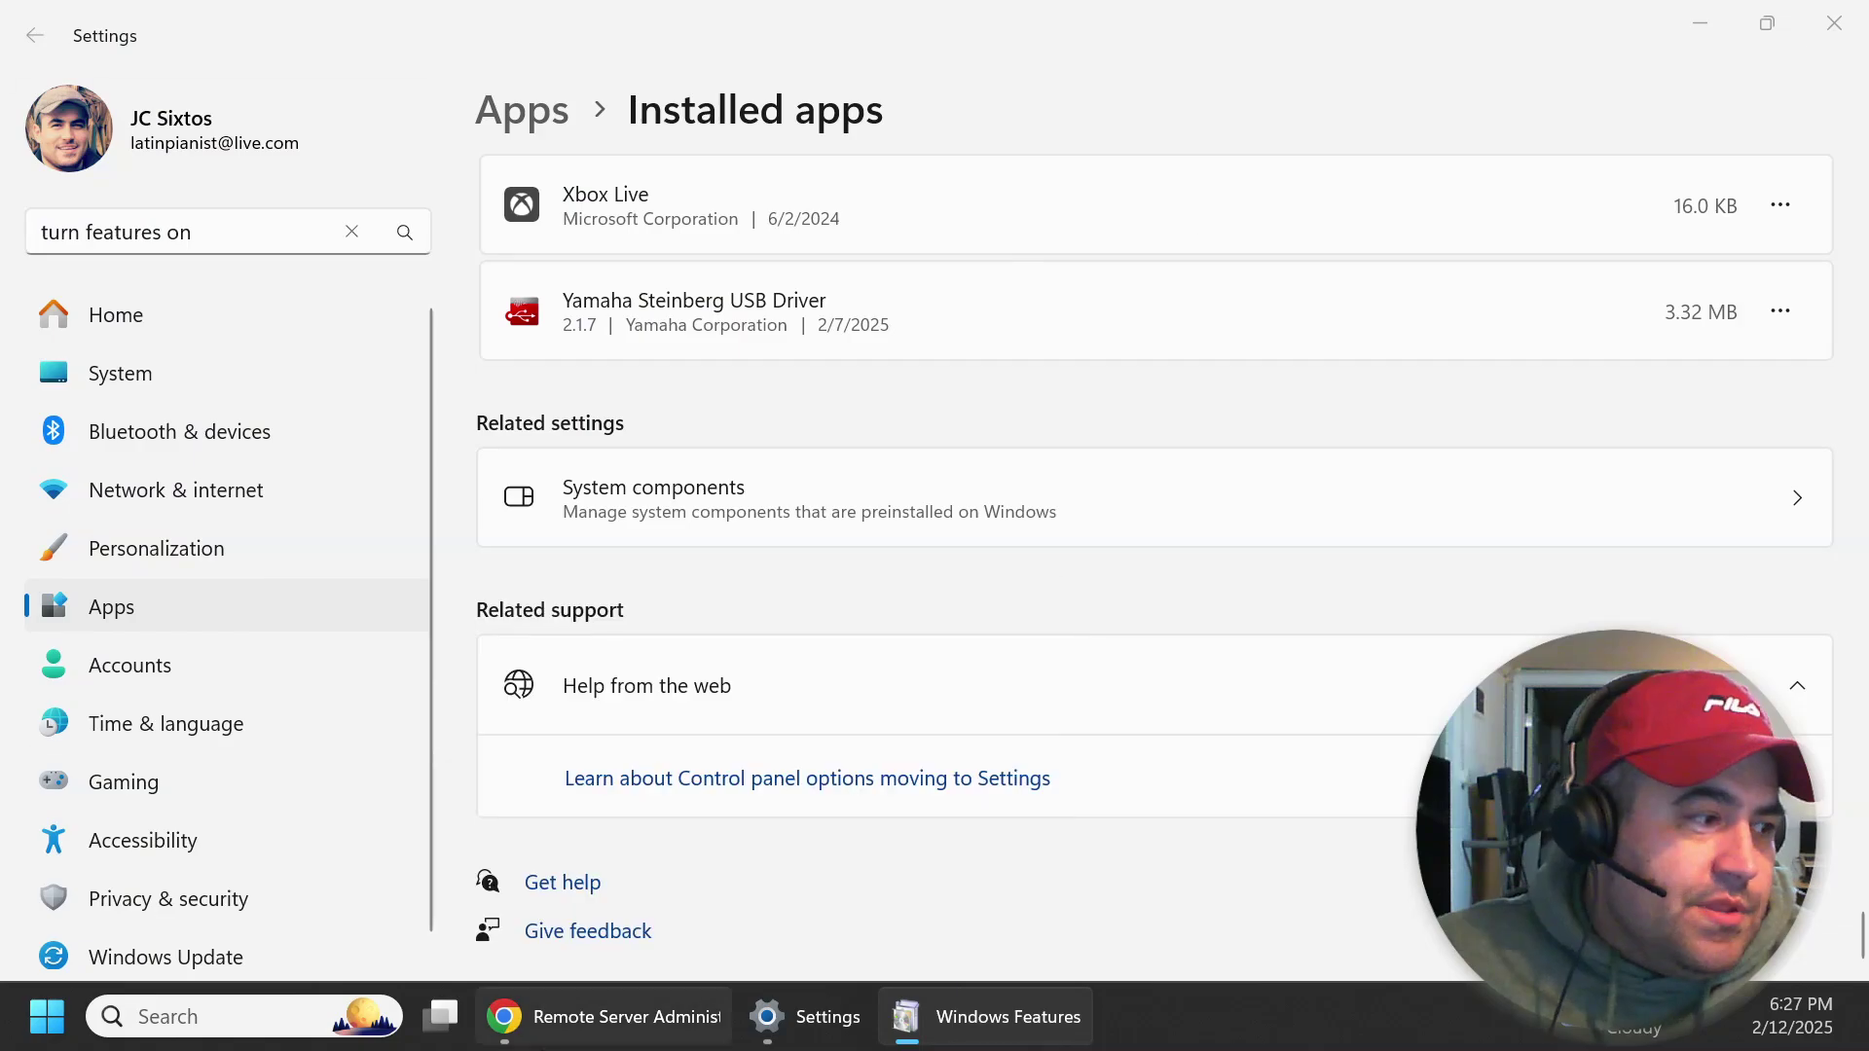
click(650, 1040)
scroll(814, 685, down, 5)
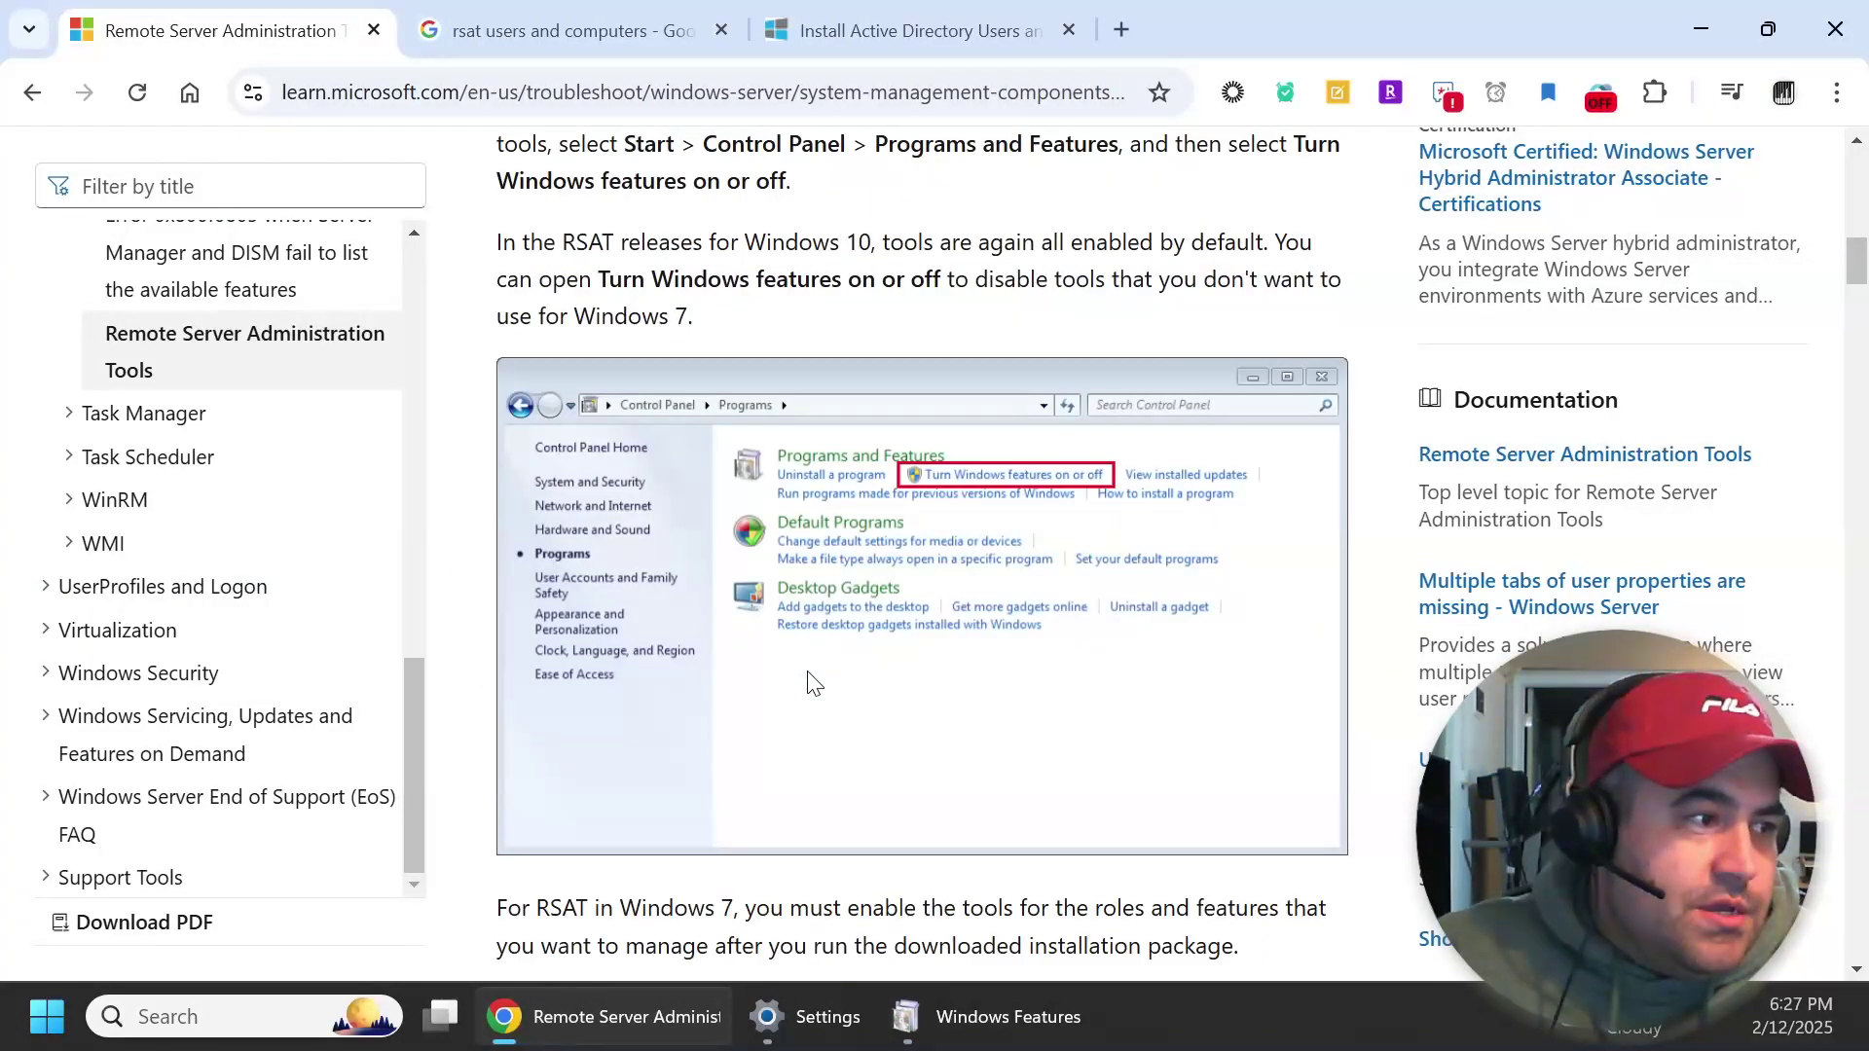
scroll(814, 685, down, 10)
scroll(828, 677, up, 6)
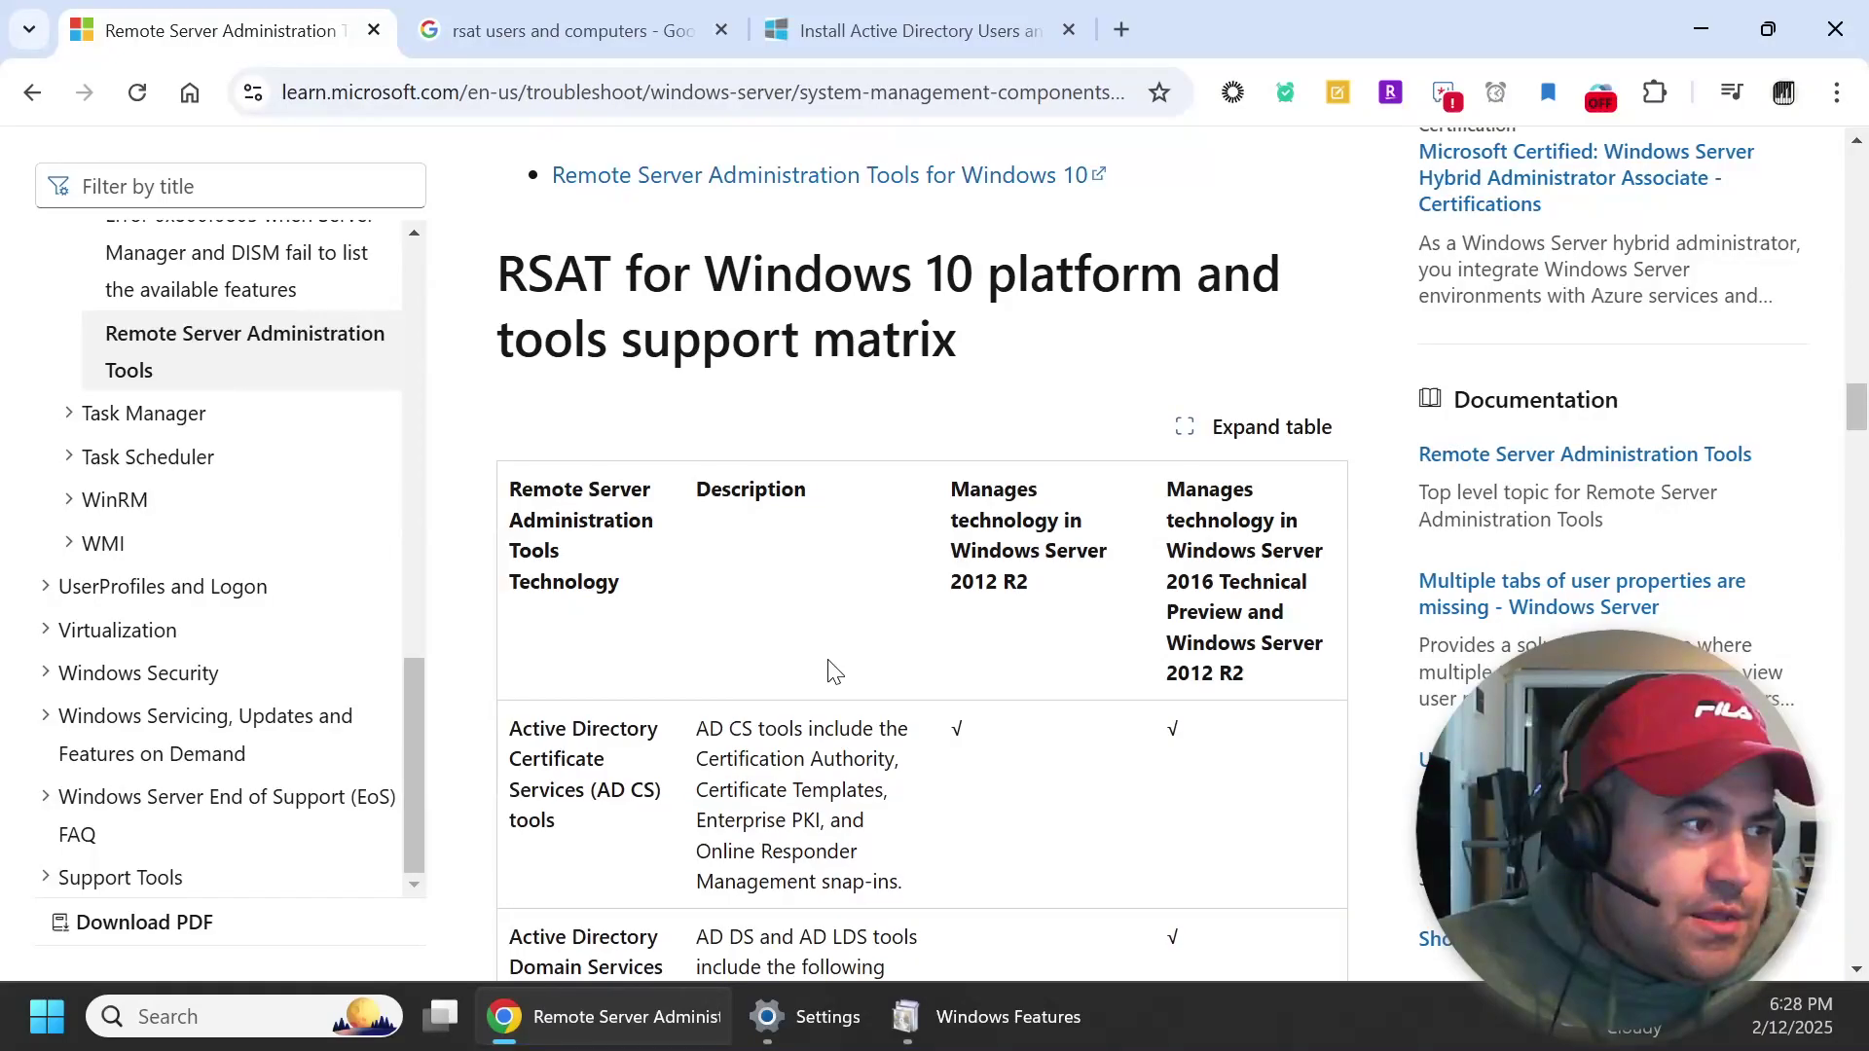
scroll(834, 672, up, 4)
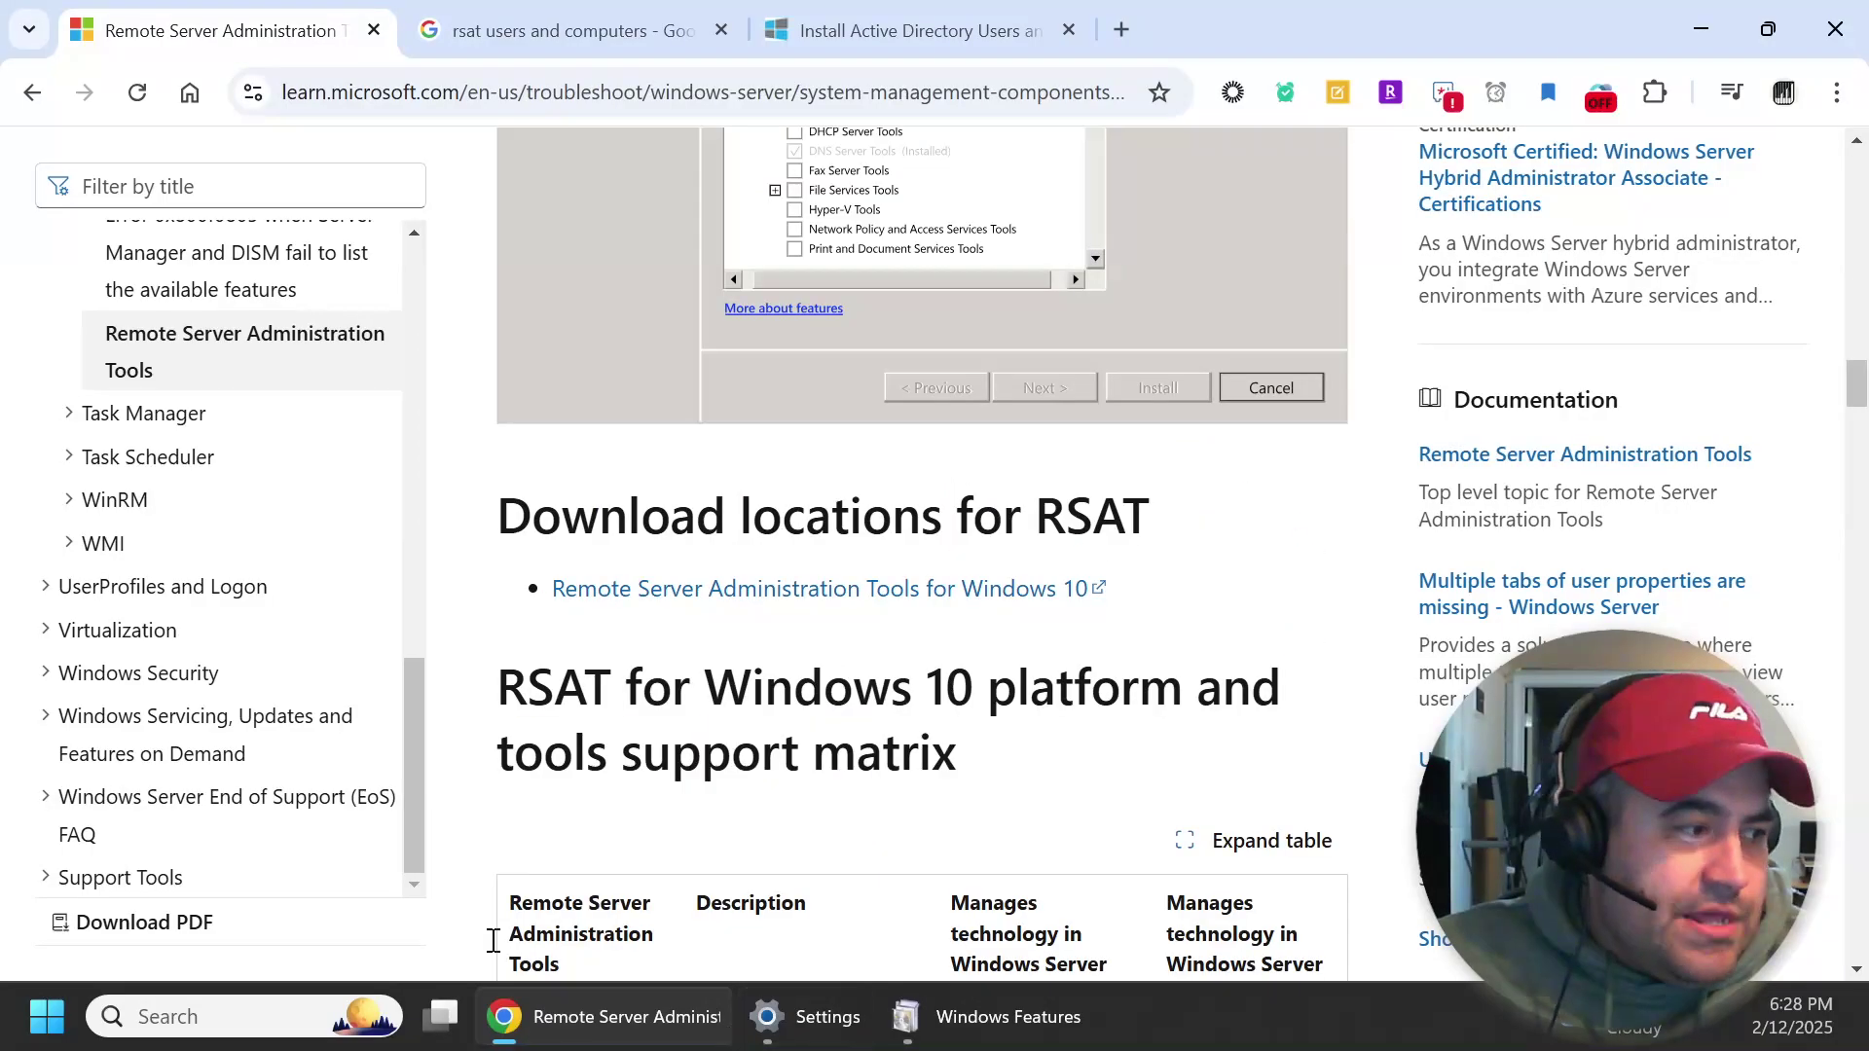
Open the Optional features settings and search the features available to add for "rsat"
click(220, 1022)
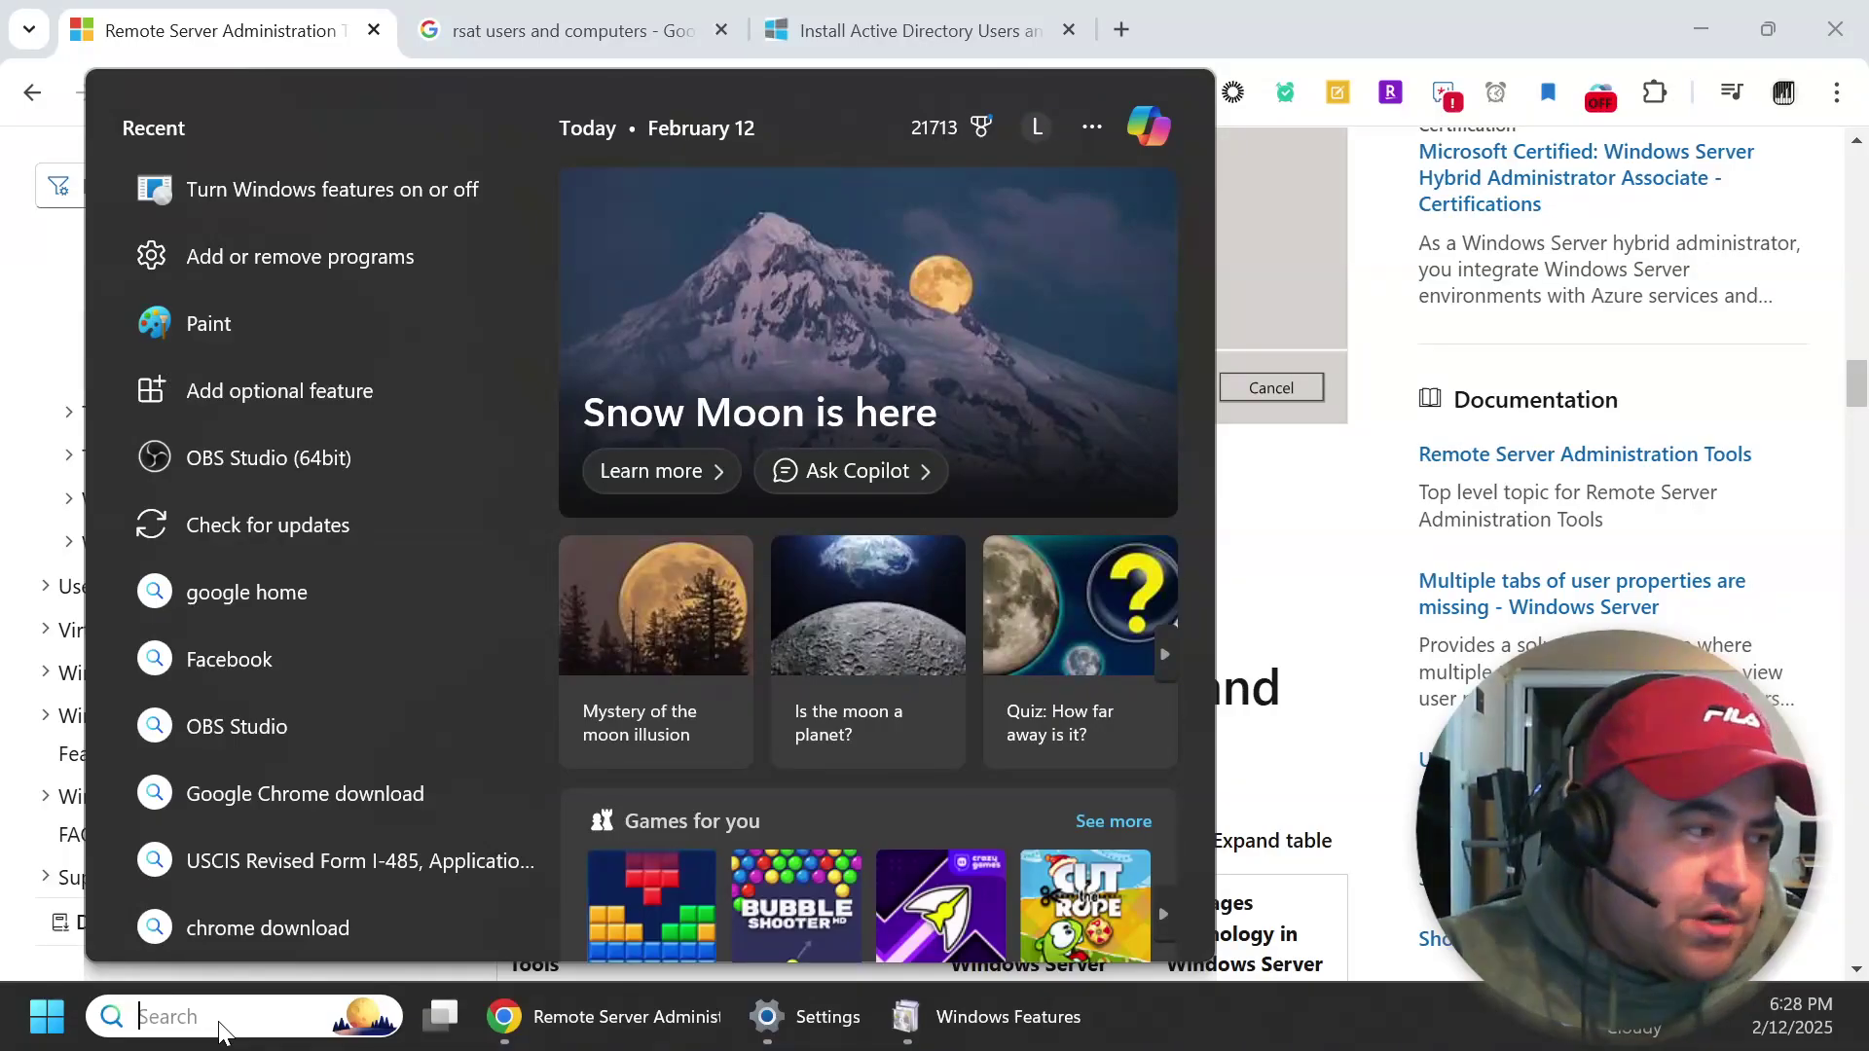
text(fea)
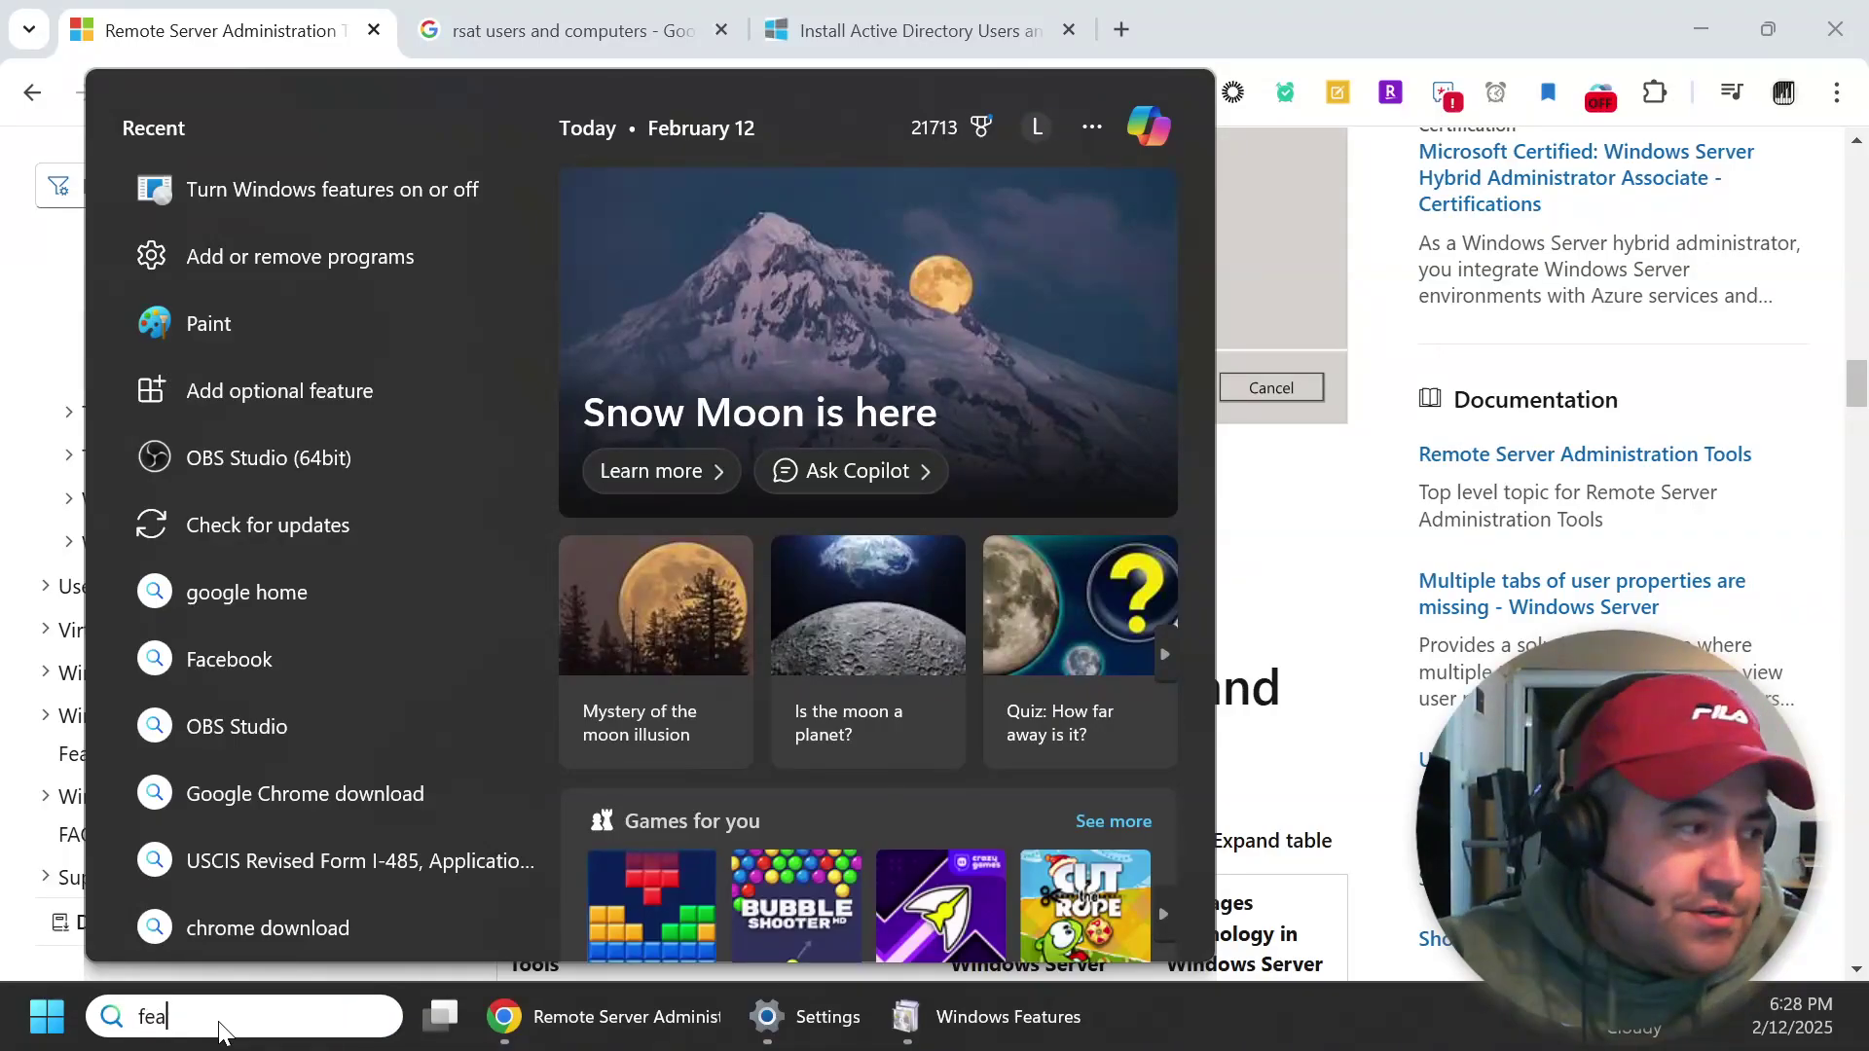
text(tures)
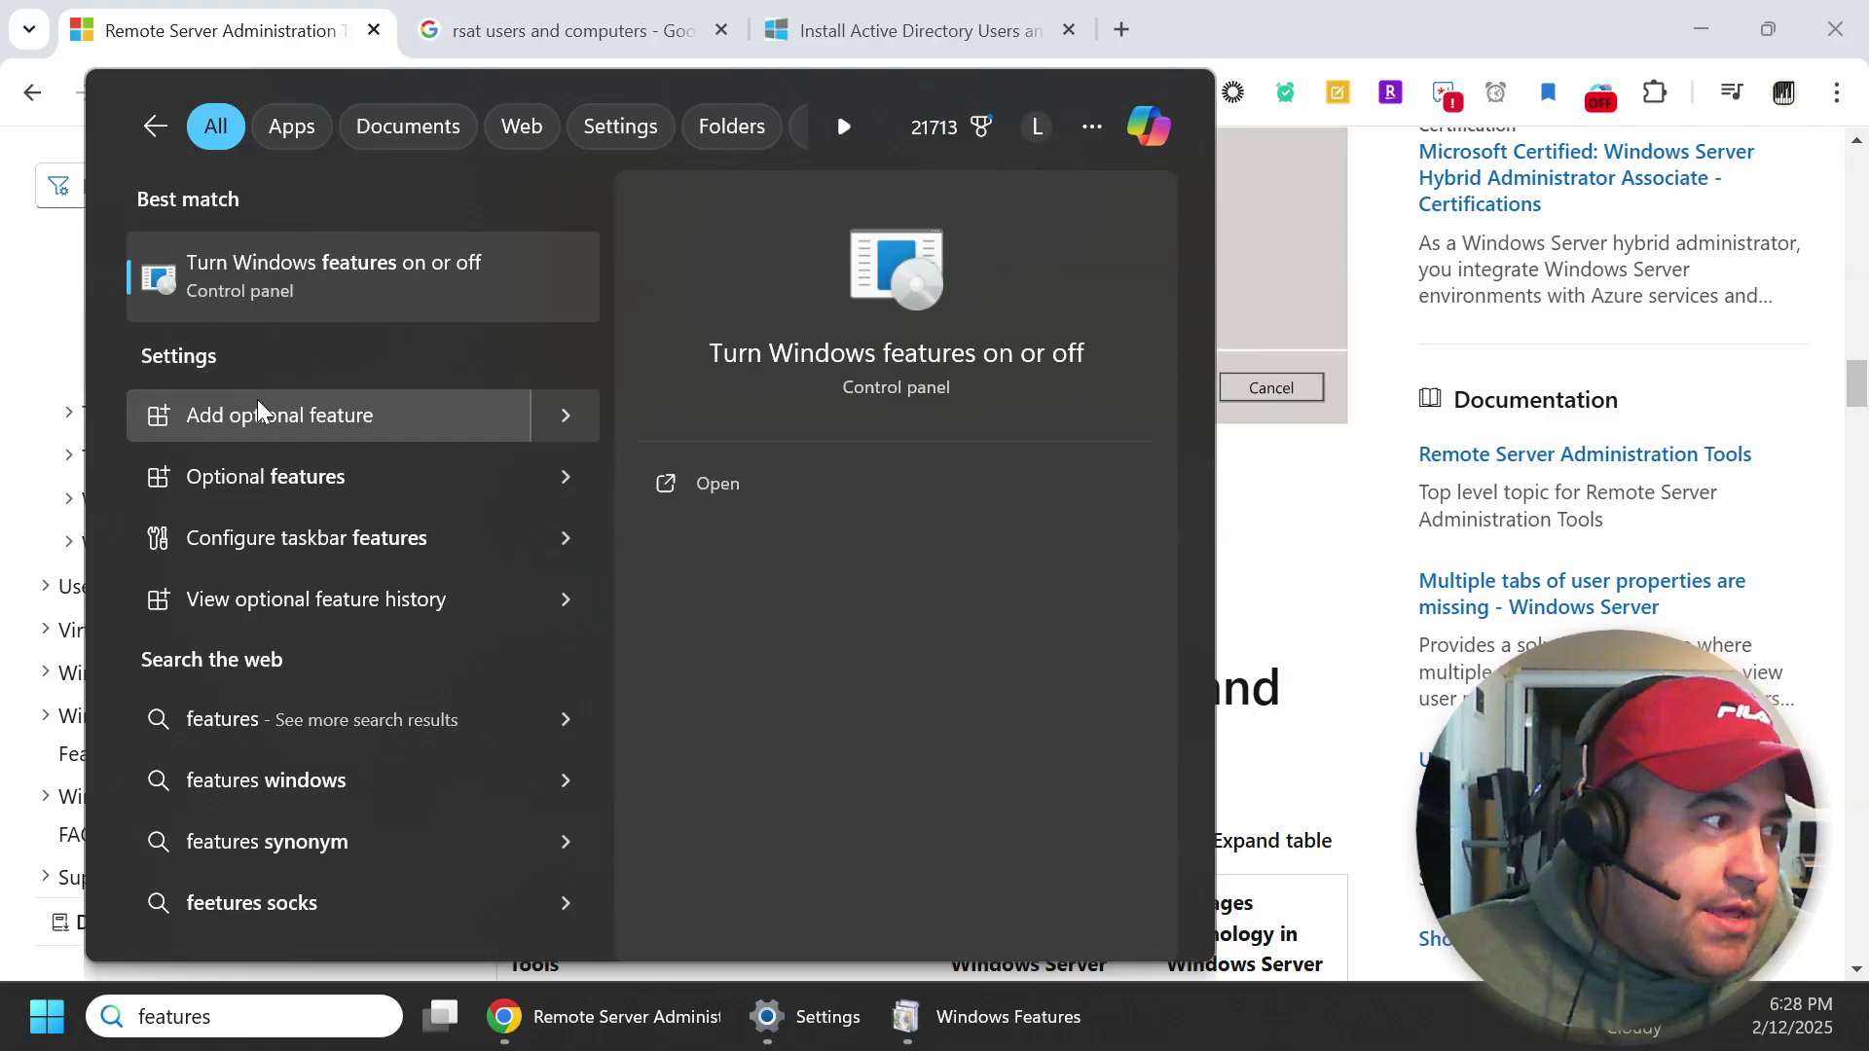
click(339, 424)
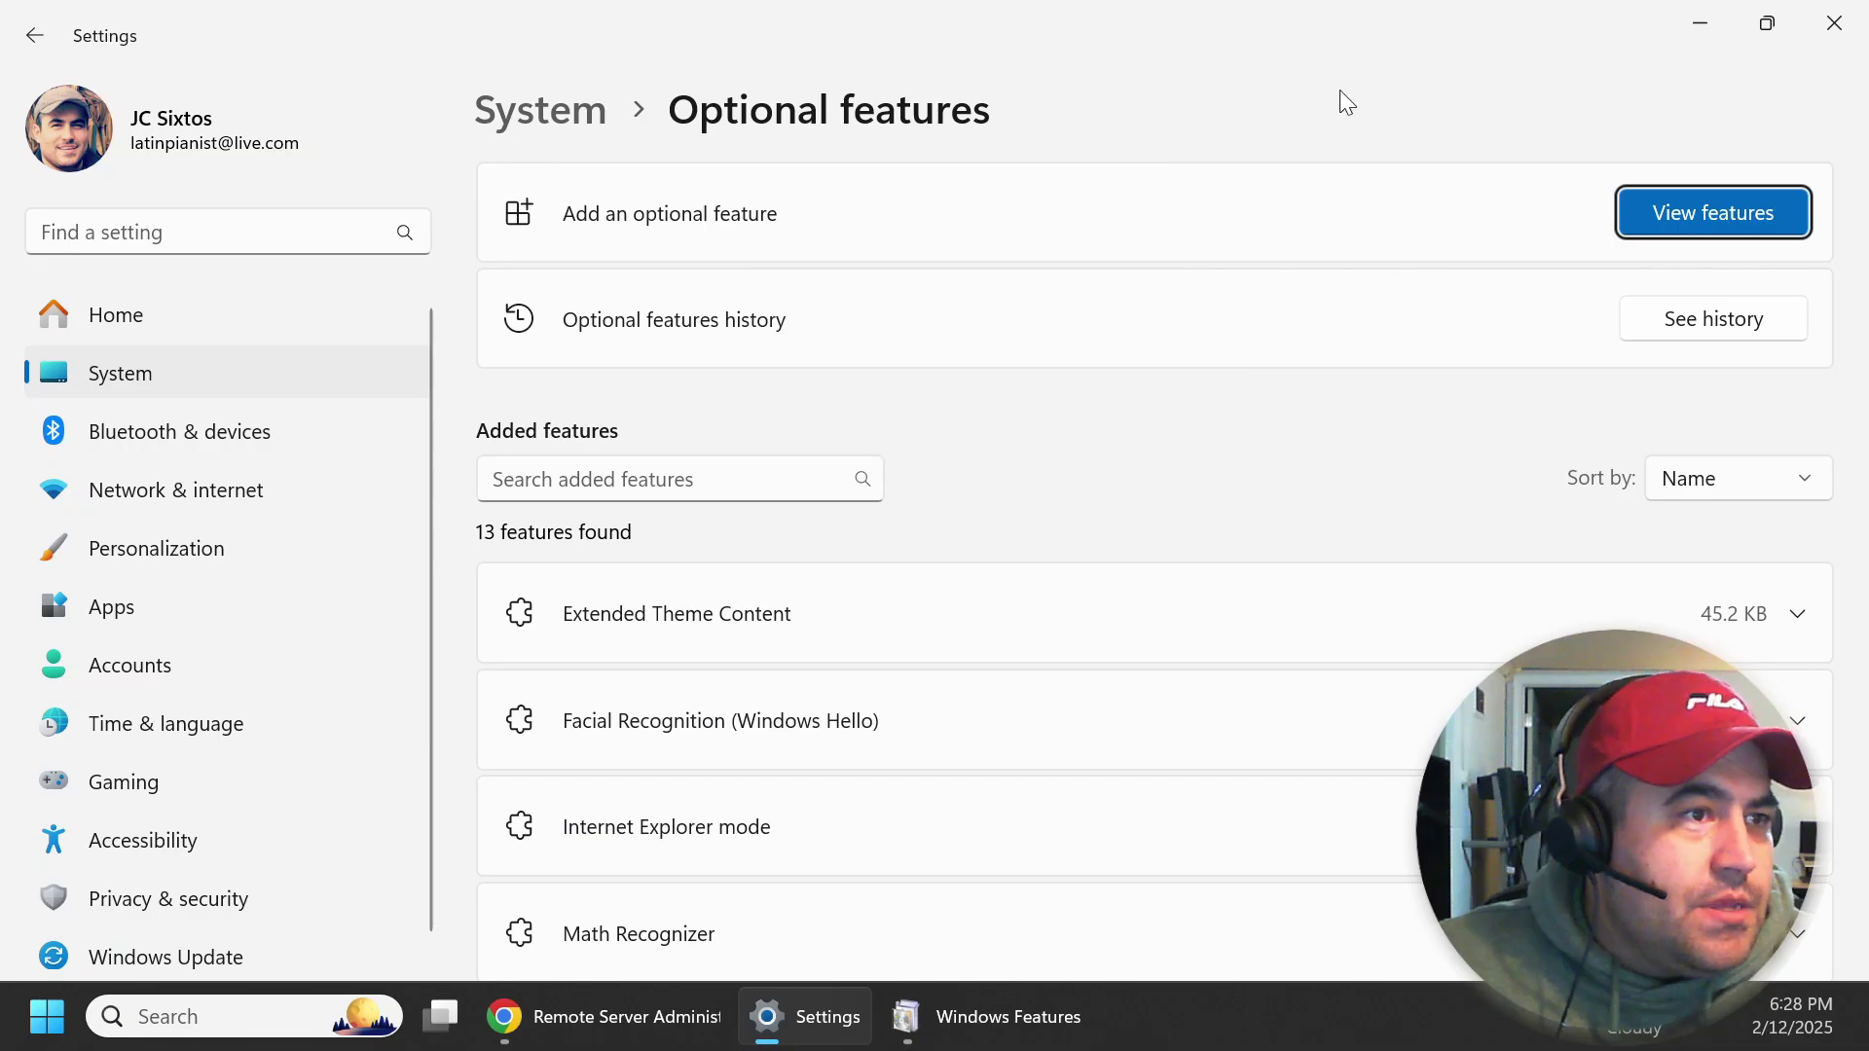
click(1717, 223)
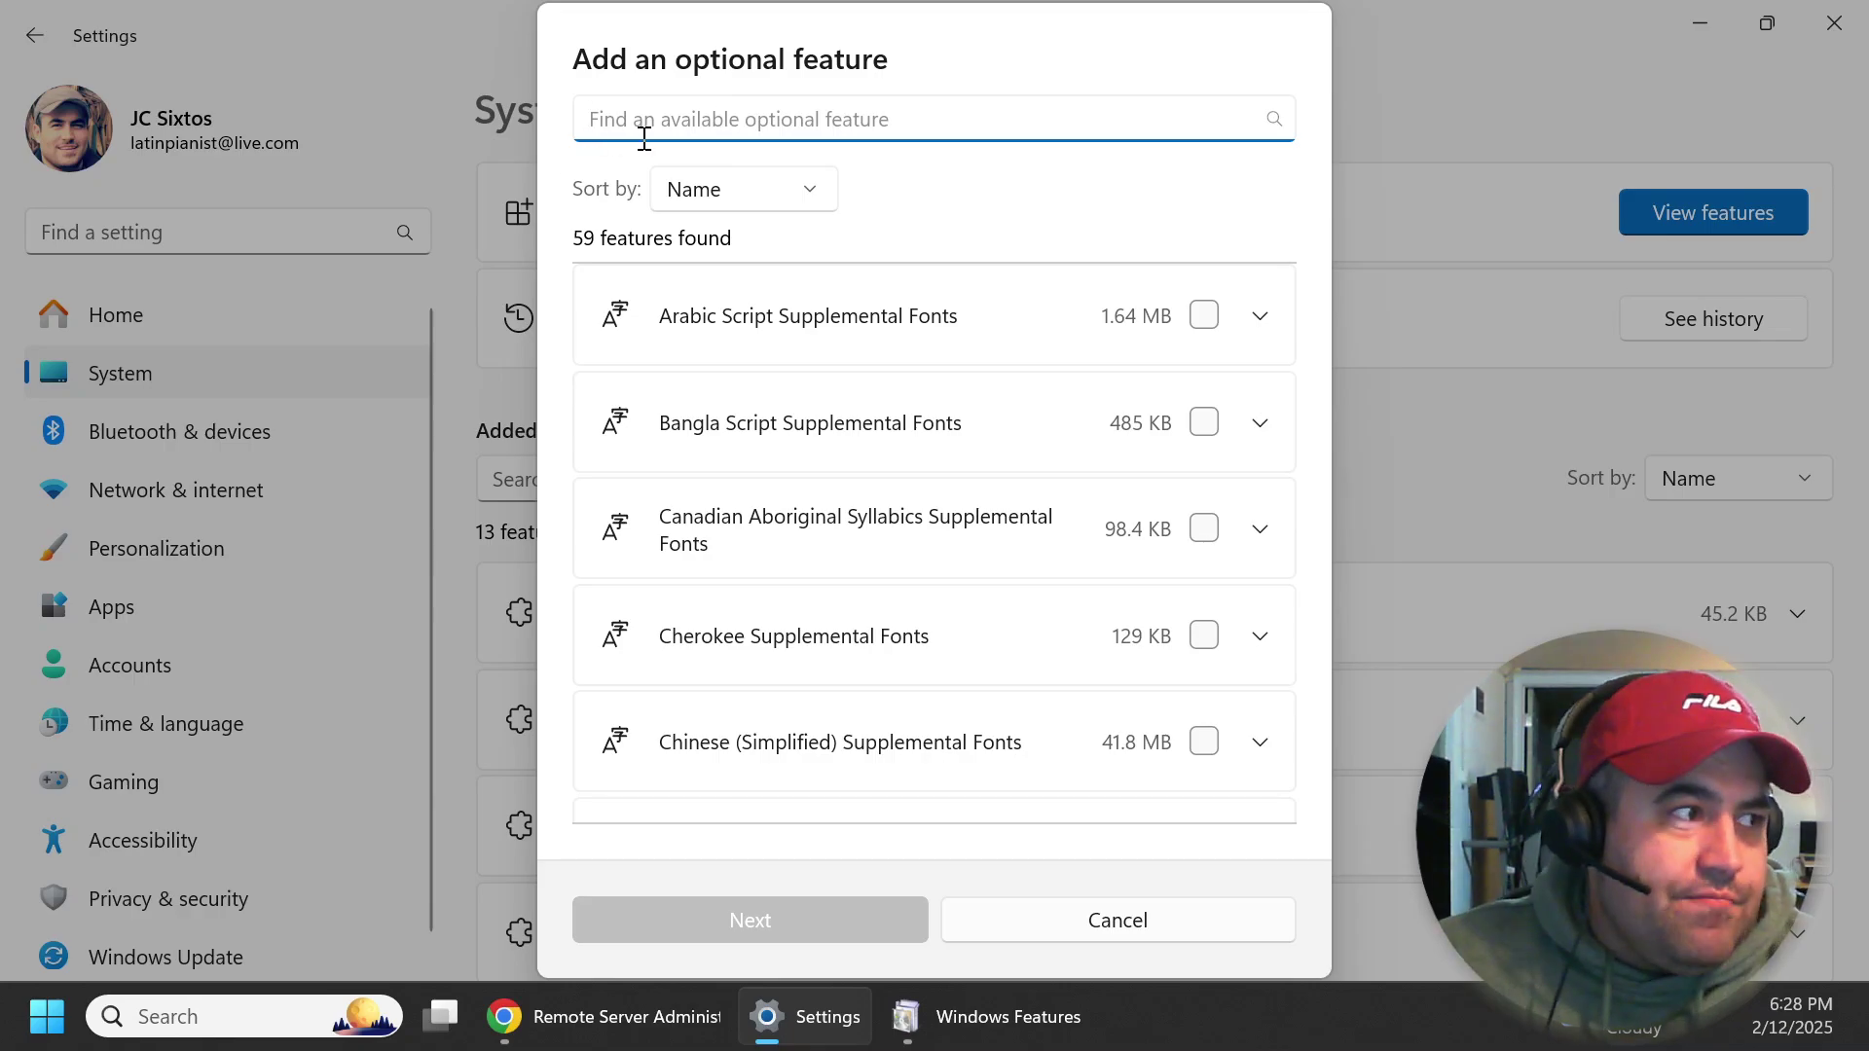
text(rsat)
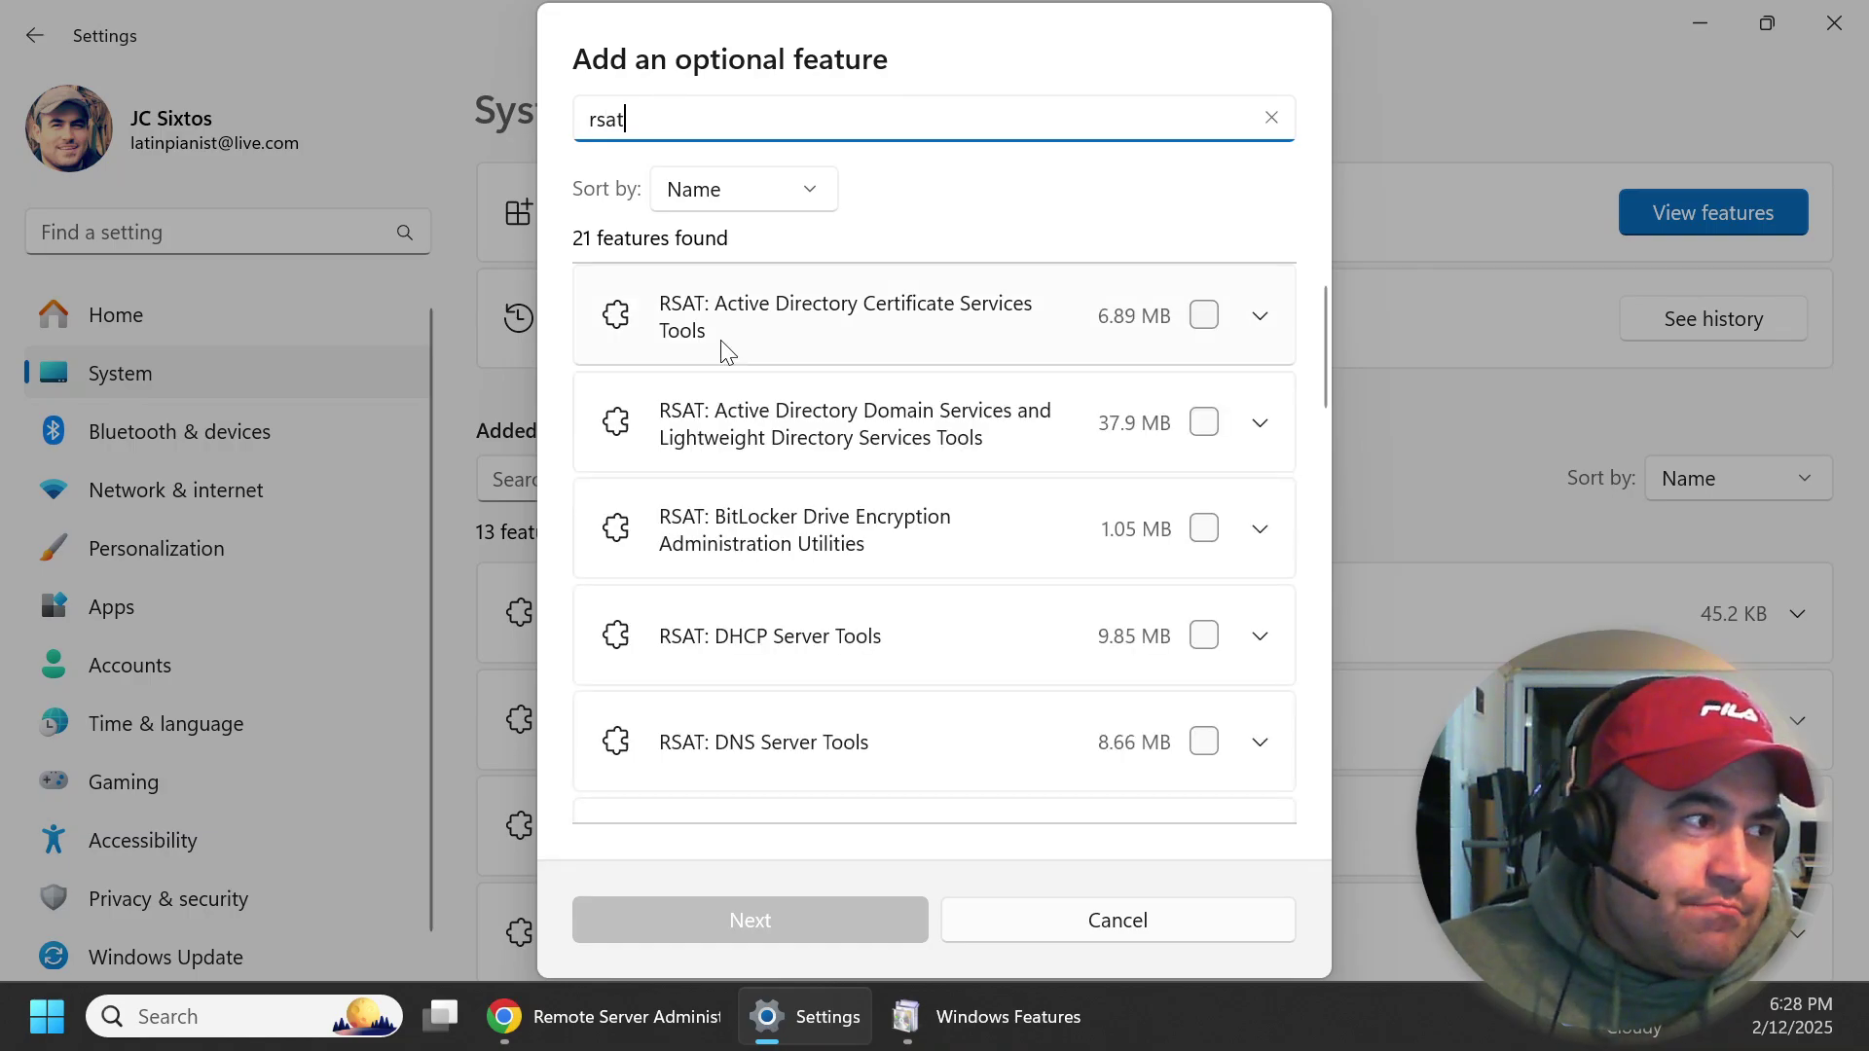
Check the top of the RSAT article in Chrome and the Windows Features list, and return to the optional feature search in Settings
click(498, 1020)
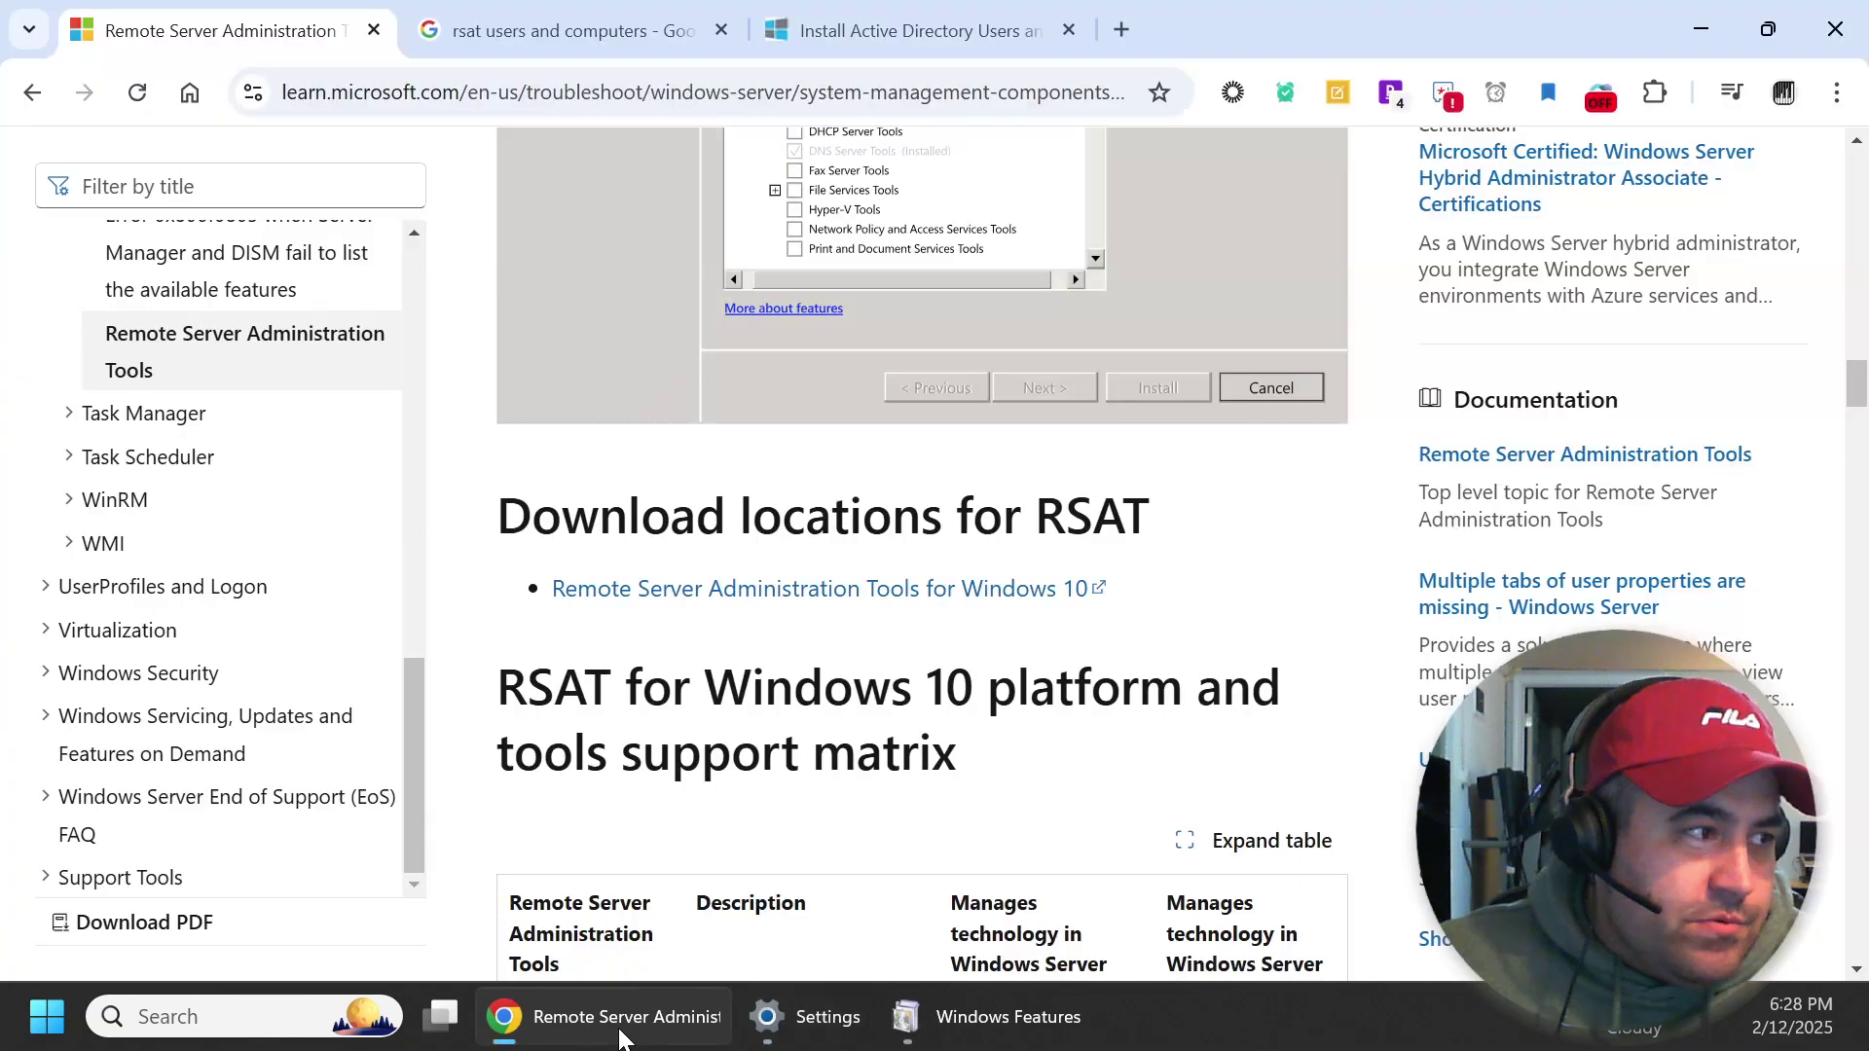
scroll(595, 532, up, 15)
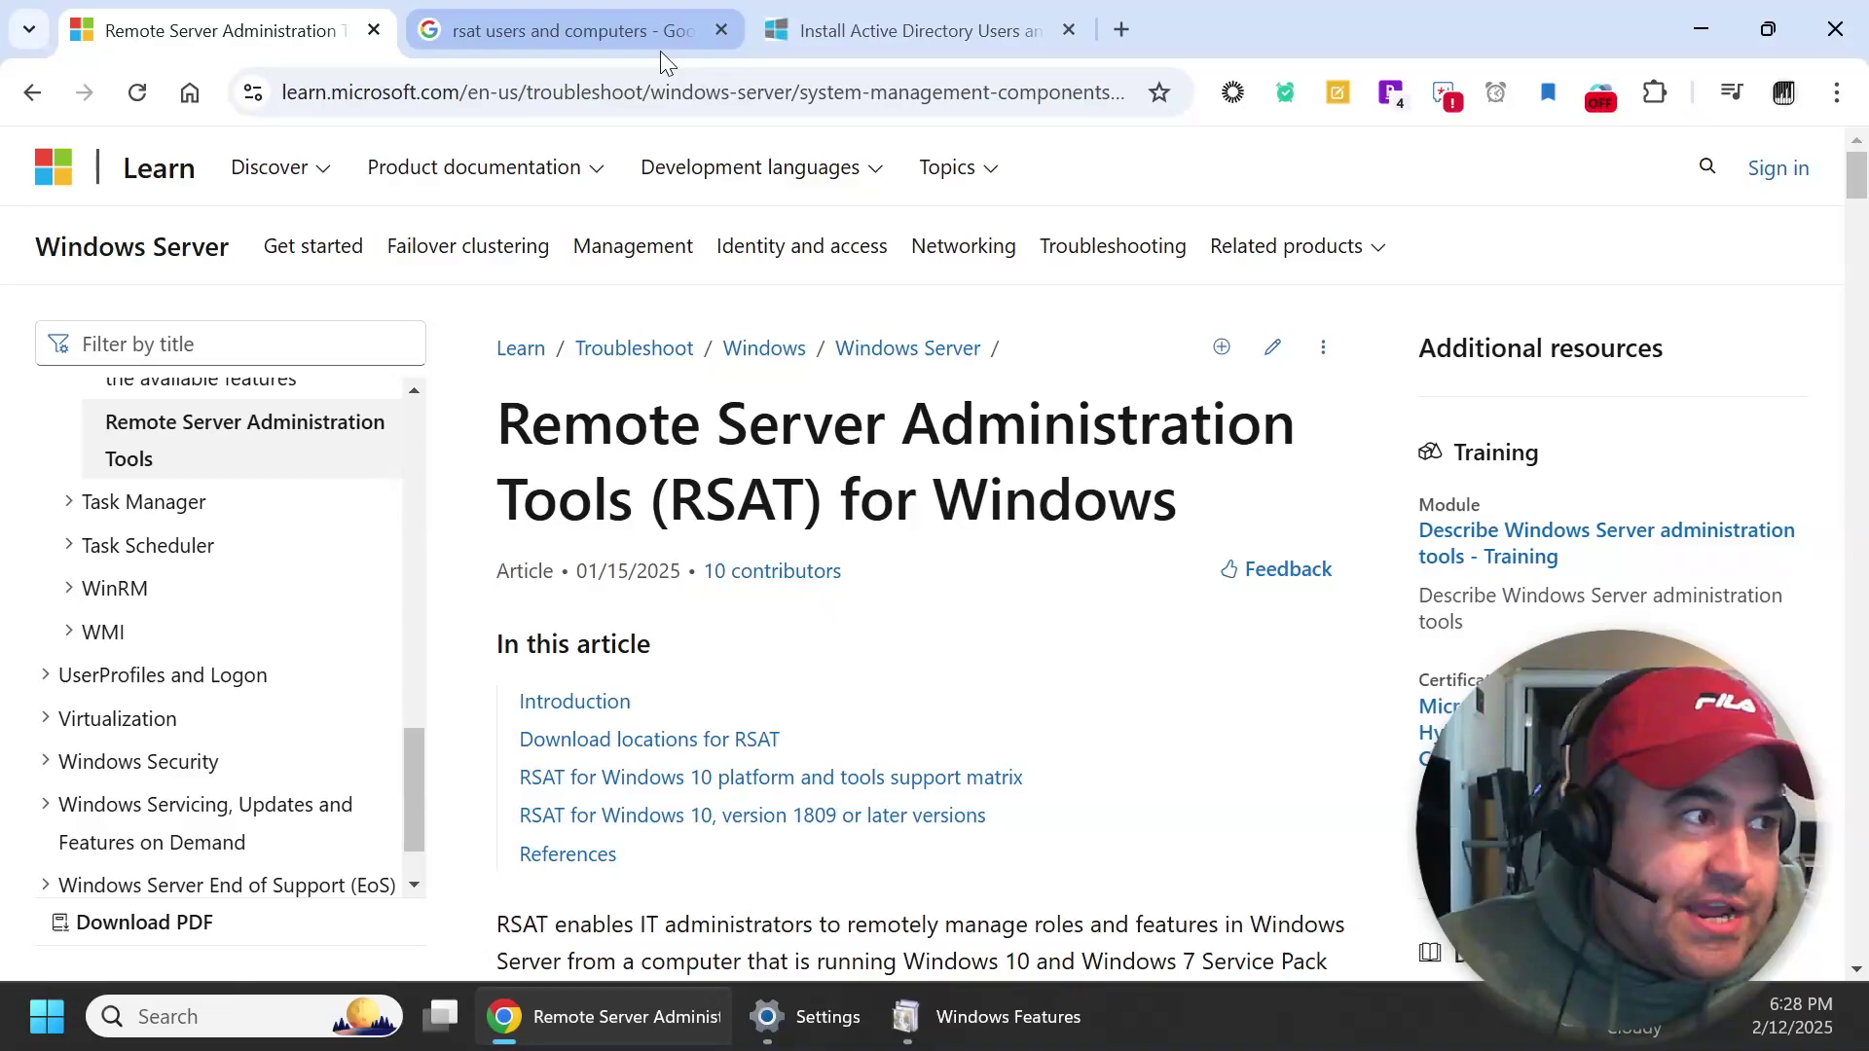
click(1012, 1030)
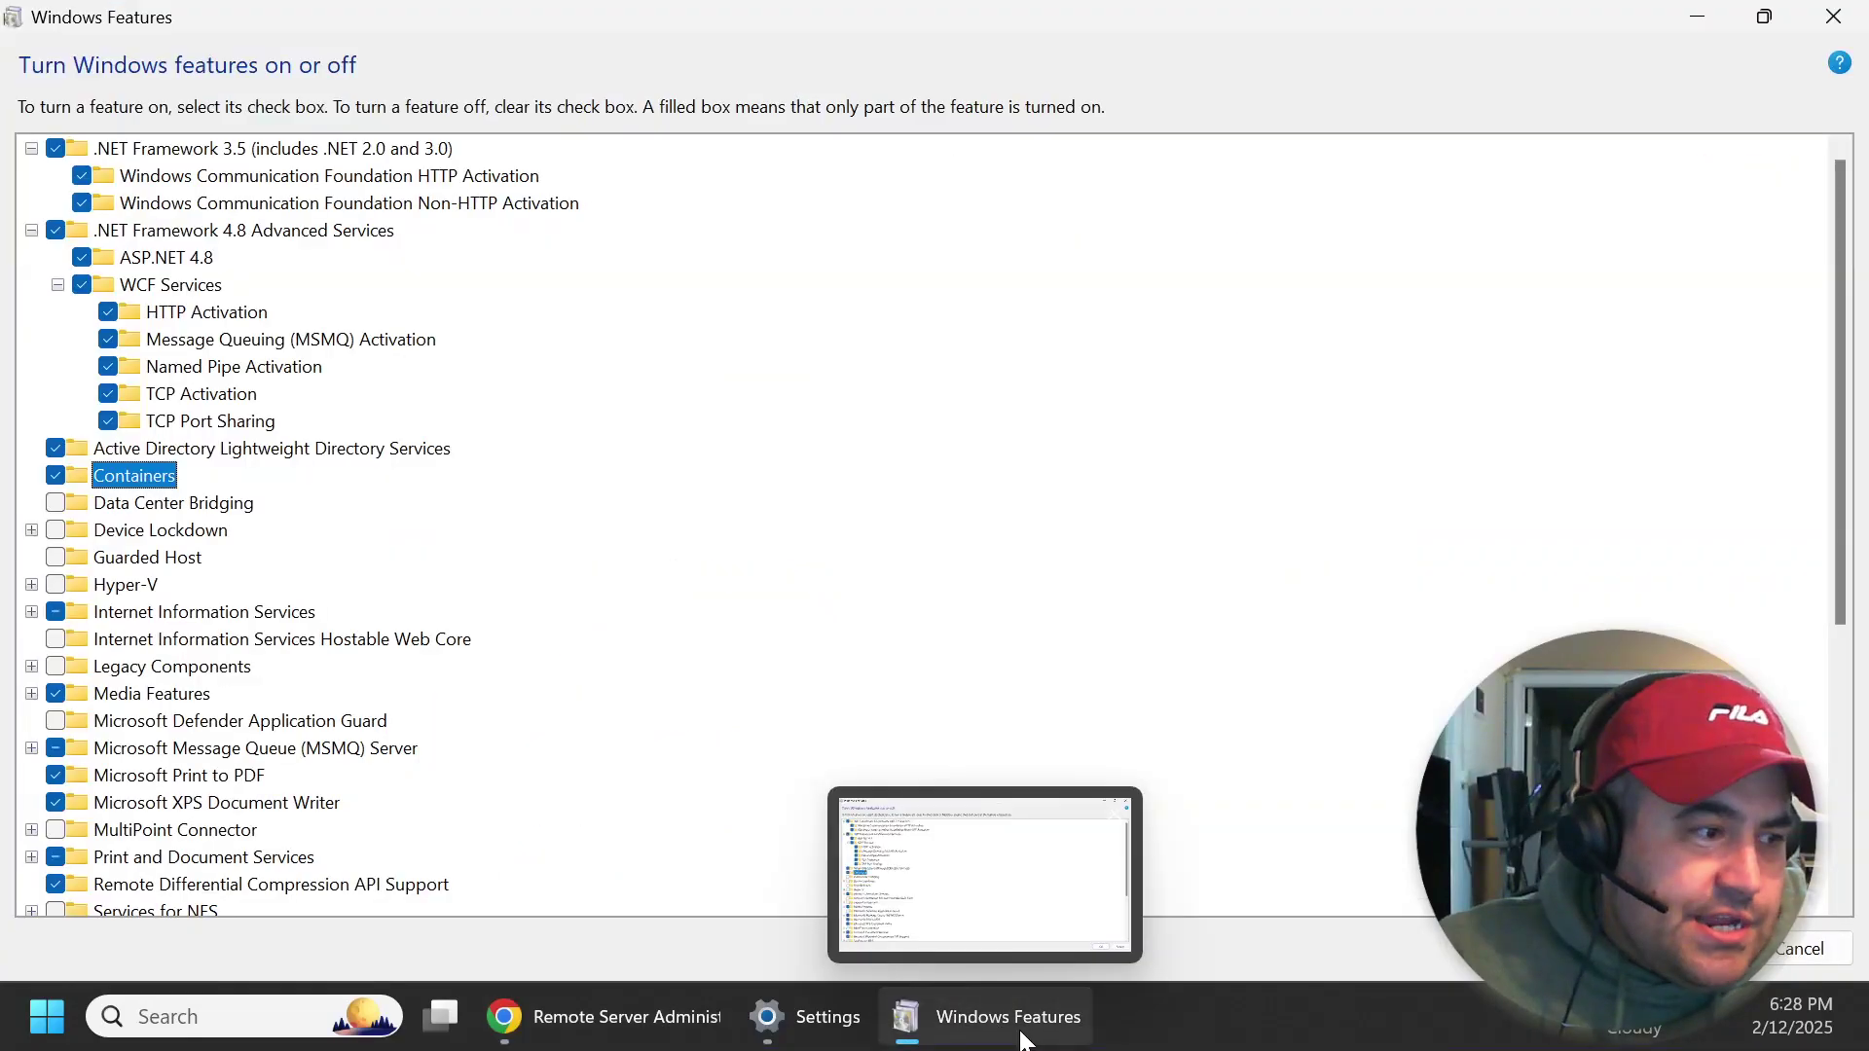
click(805, 1017)
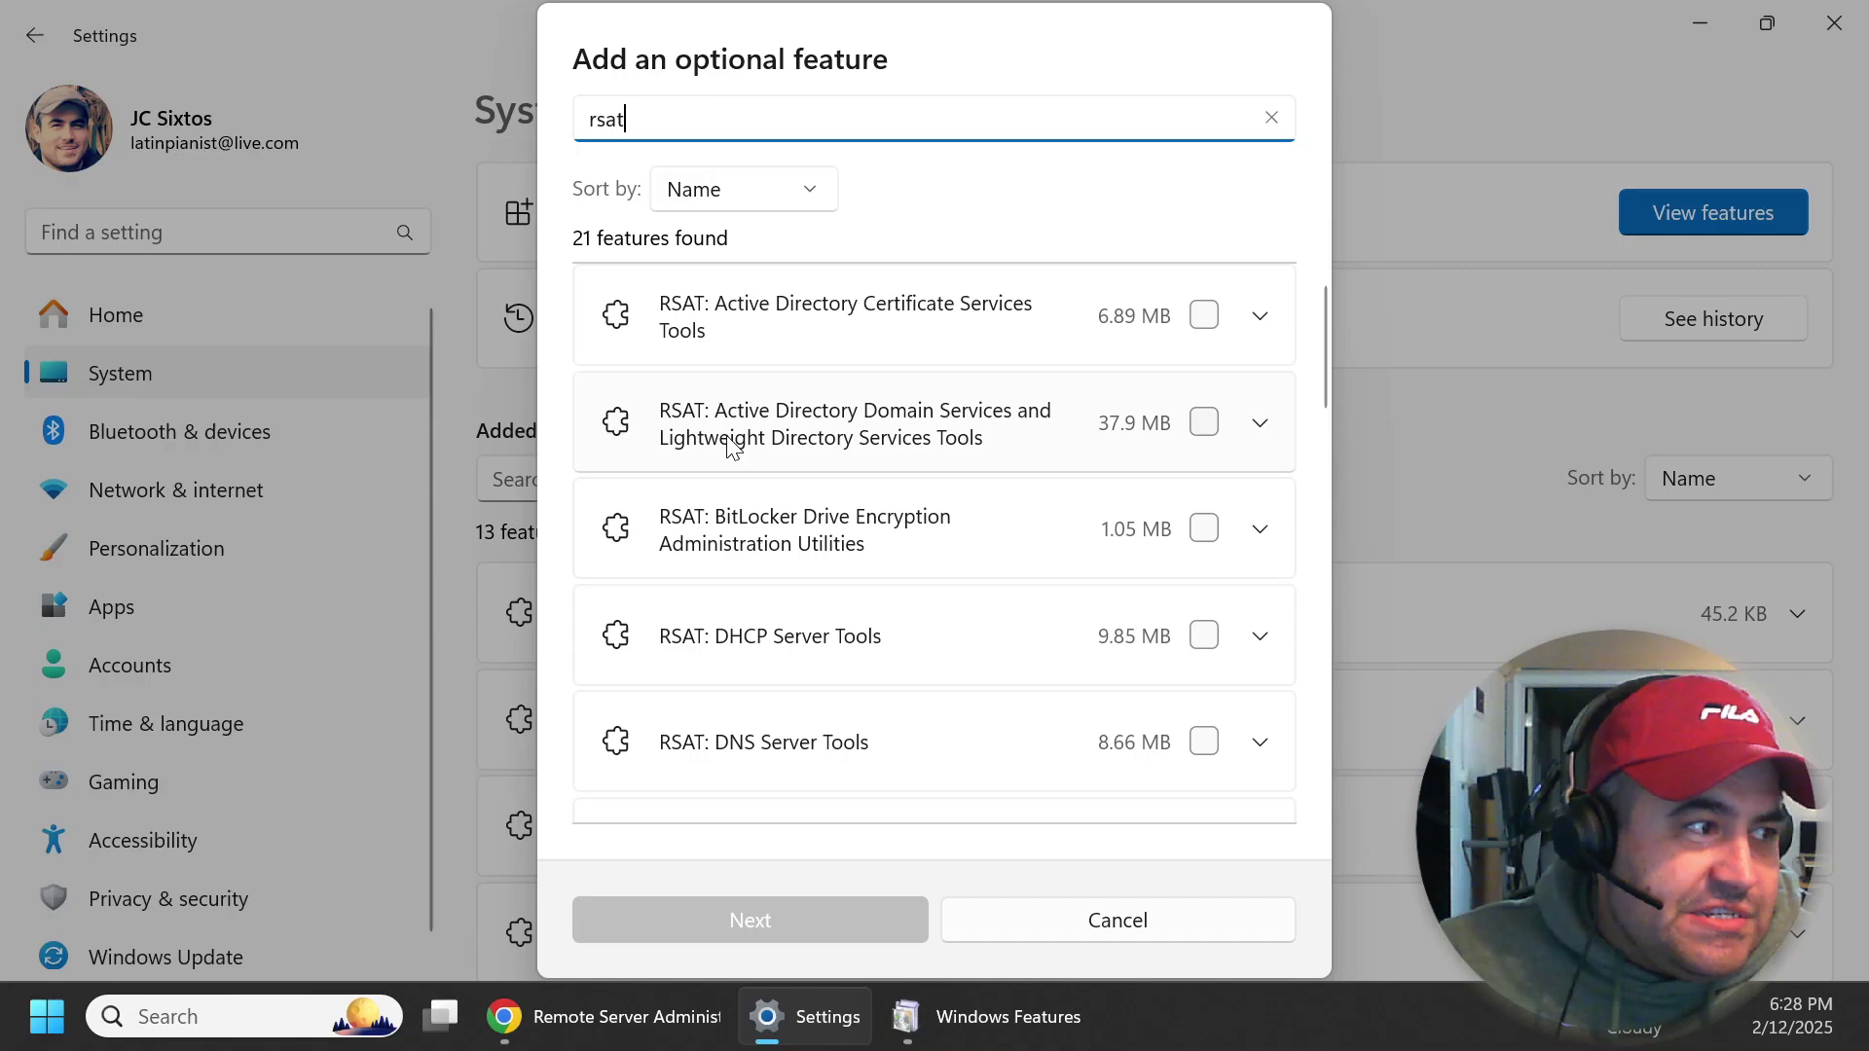
Select the optional feature RSAT: Active Directory Domain Services and Lightweight Directory Services Tools
click(1204, 422)
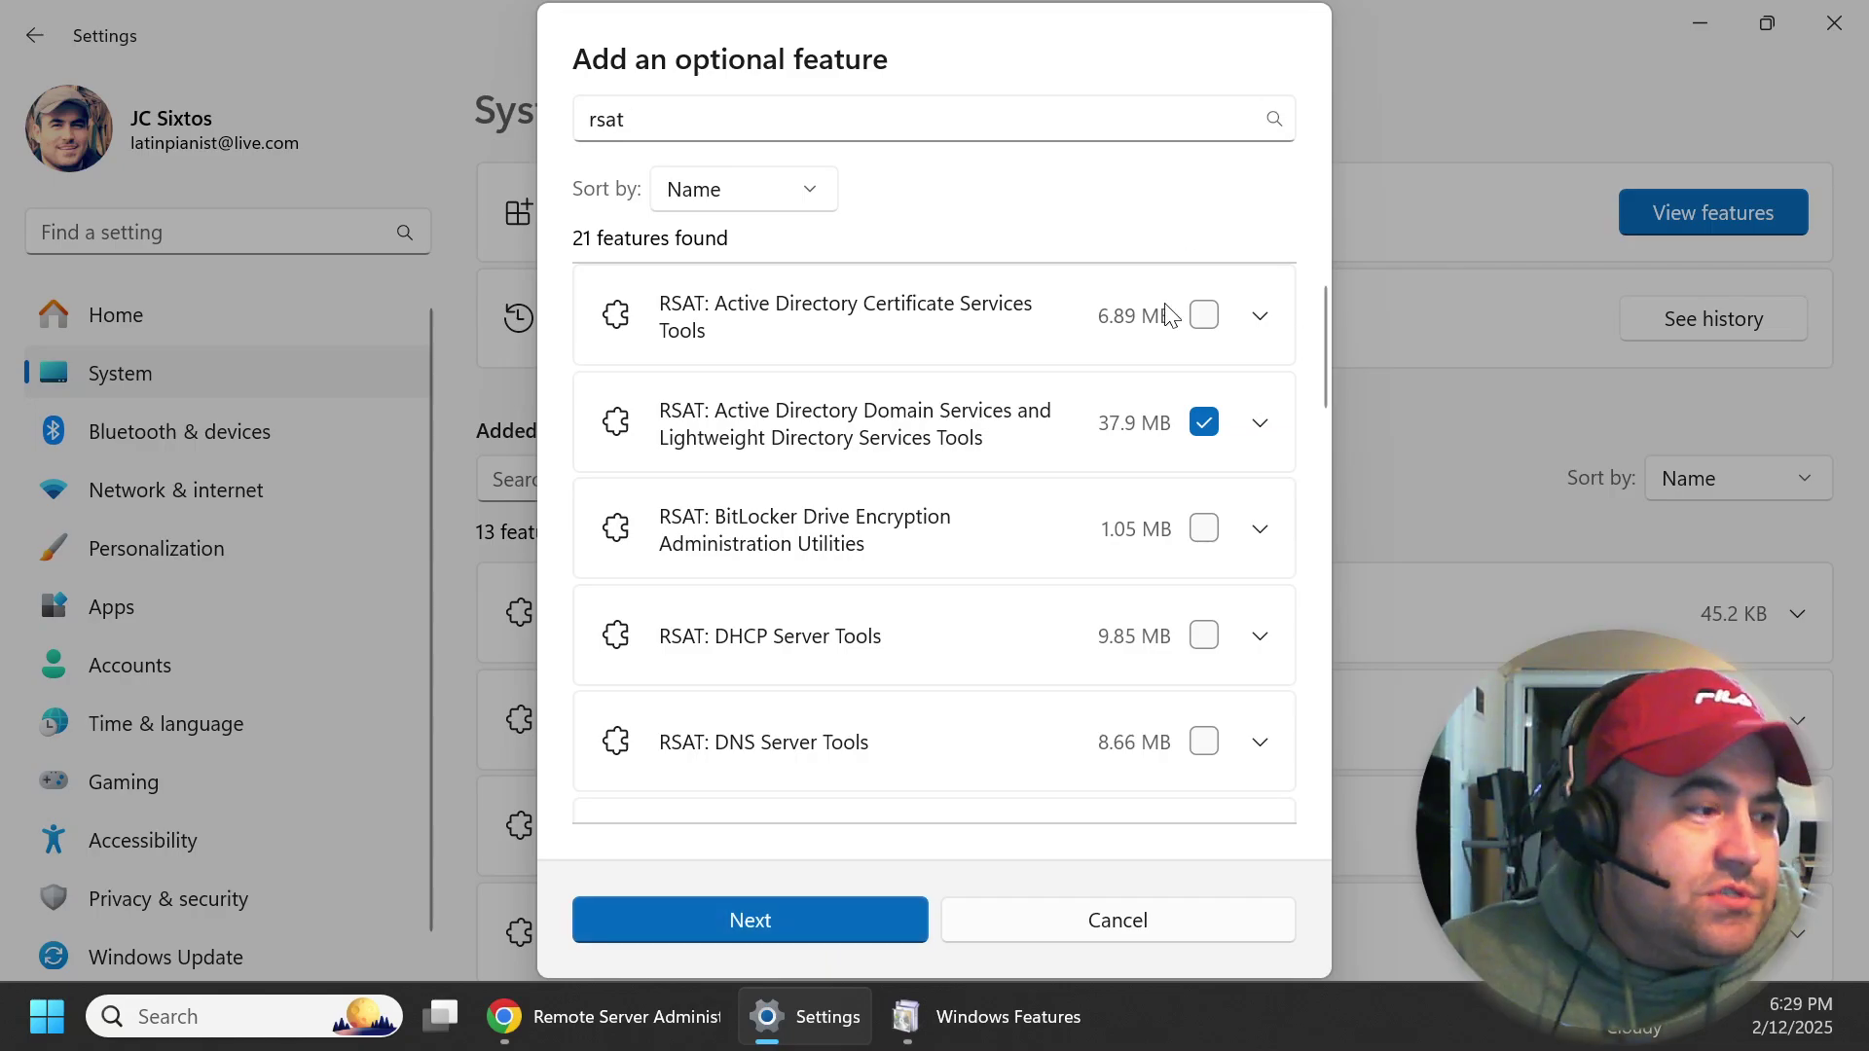
Switch to Chrome and check the Windows OS Hub article and the "rsat users and computers" image results
key(alt+Tab)
click(879, 25)
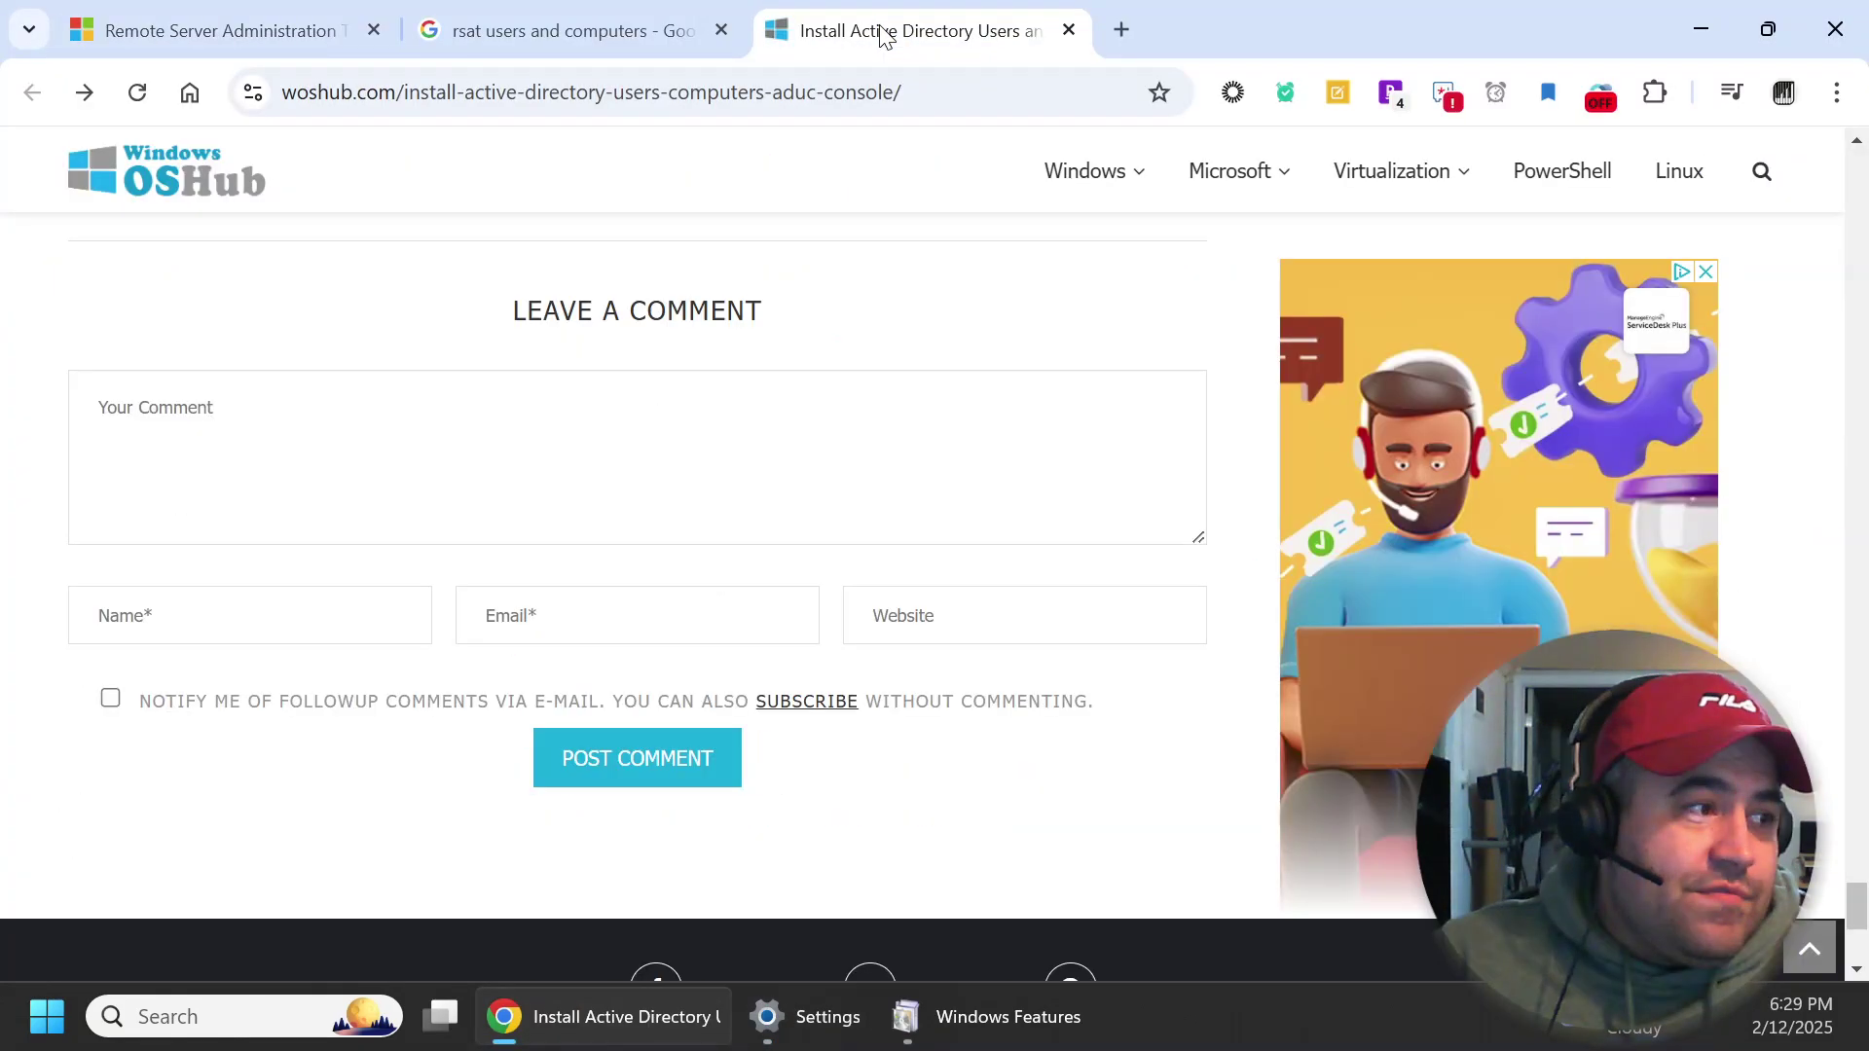
click(721, 12)
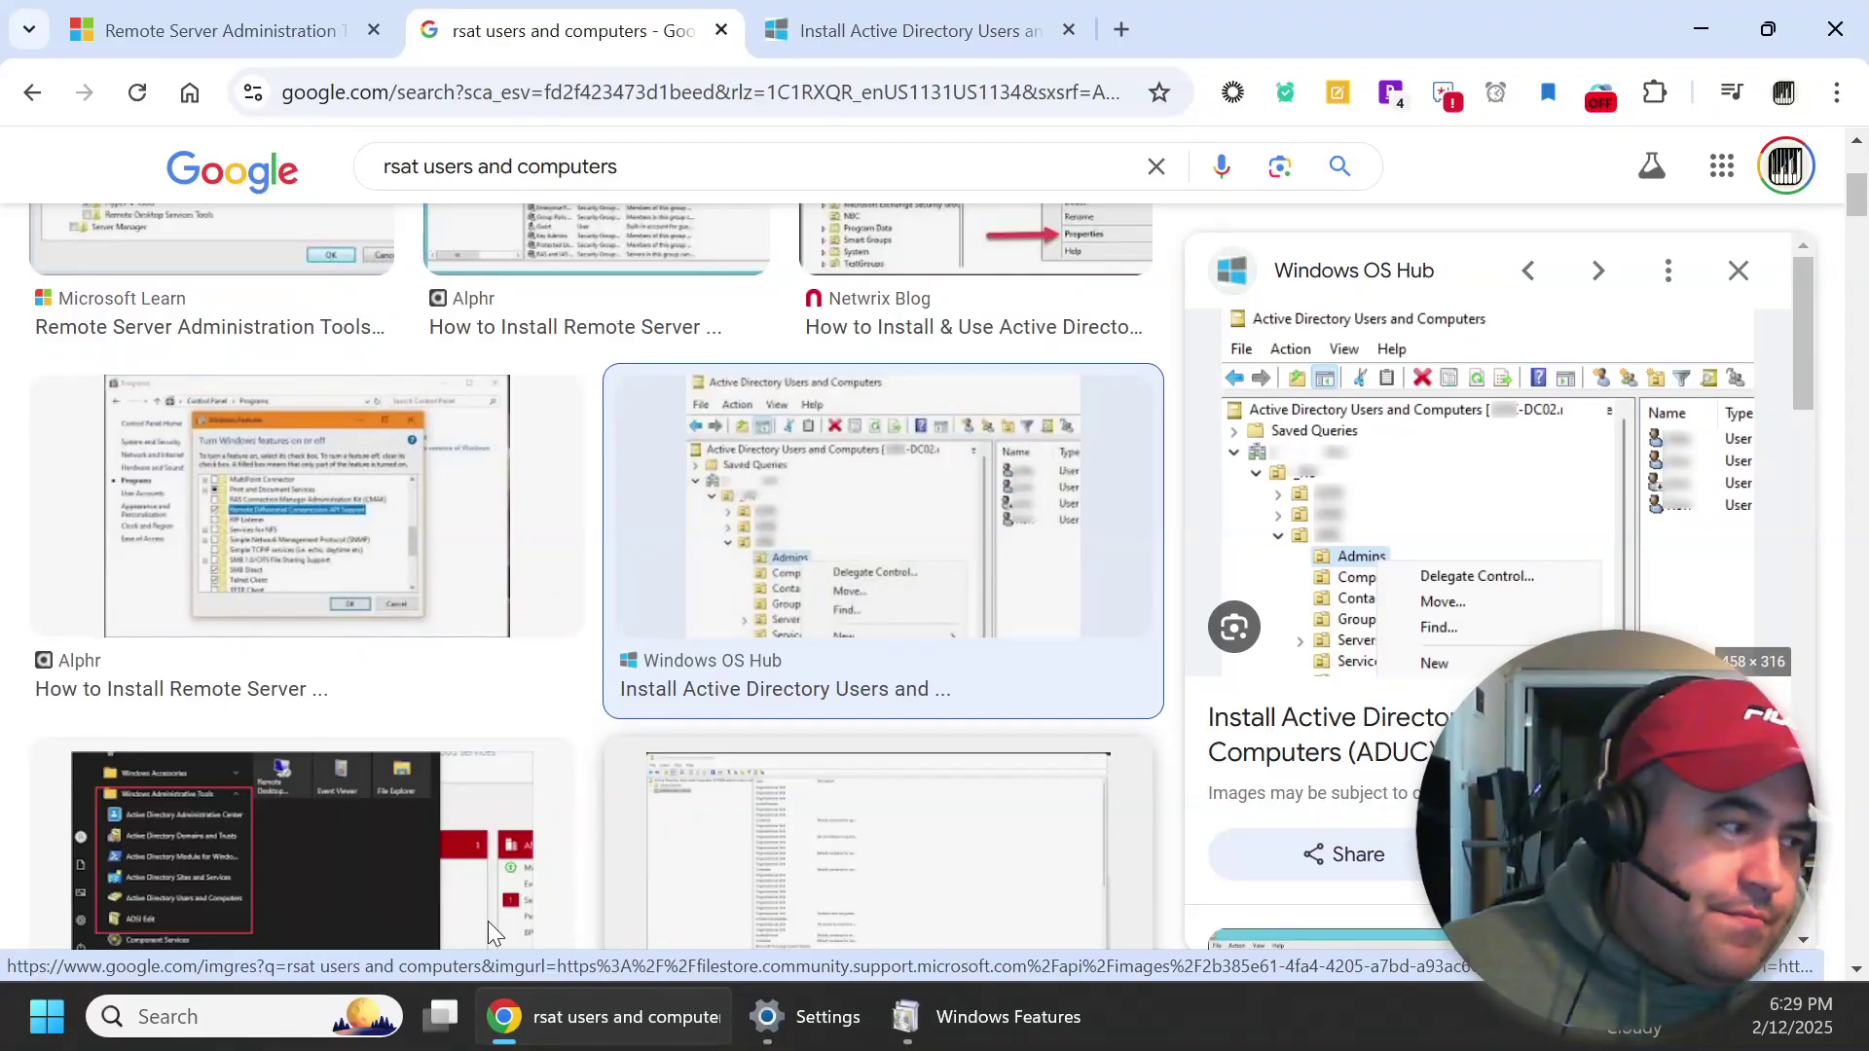
Search Windows for "computer" to look for the management tools, and close the search
click(39, 1032)
click(39, 1032)
click(39, 1032)
text(comp)
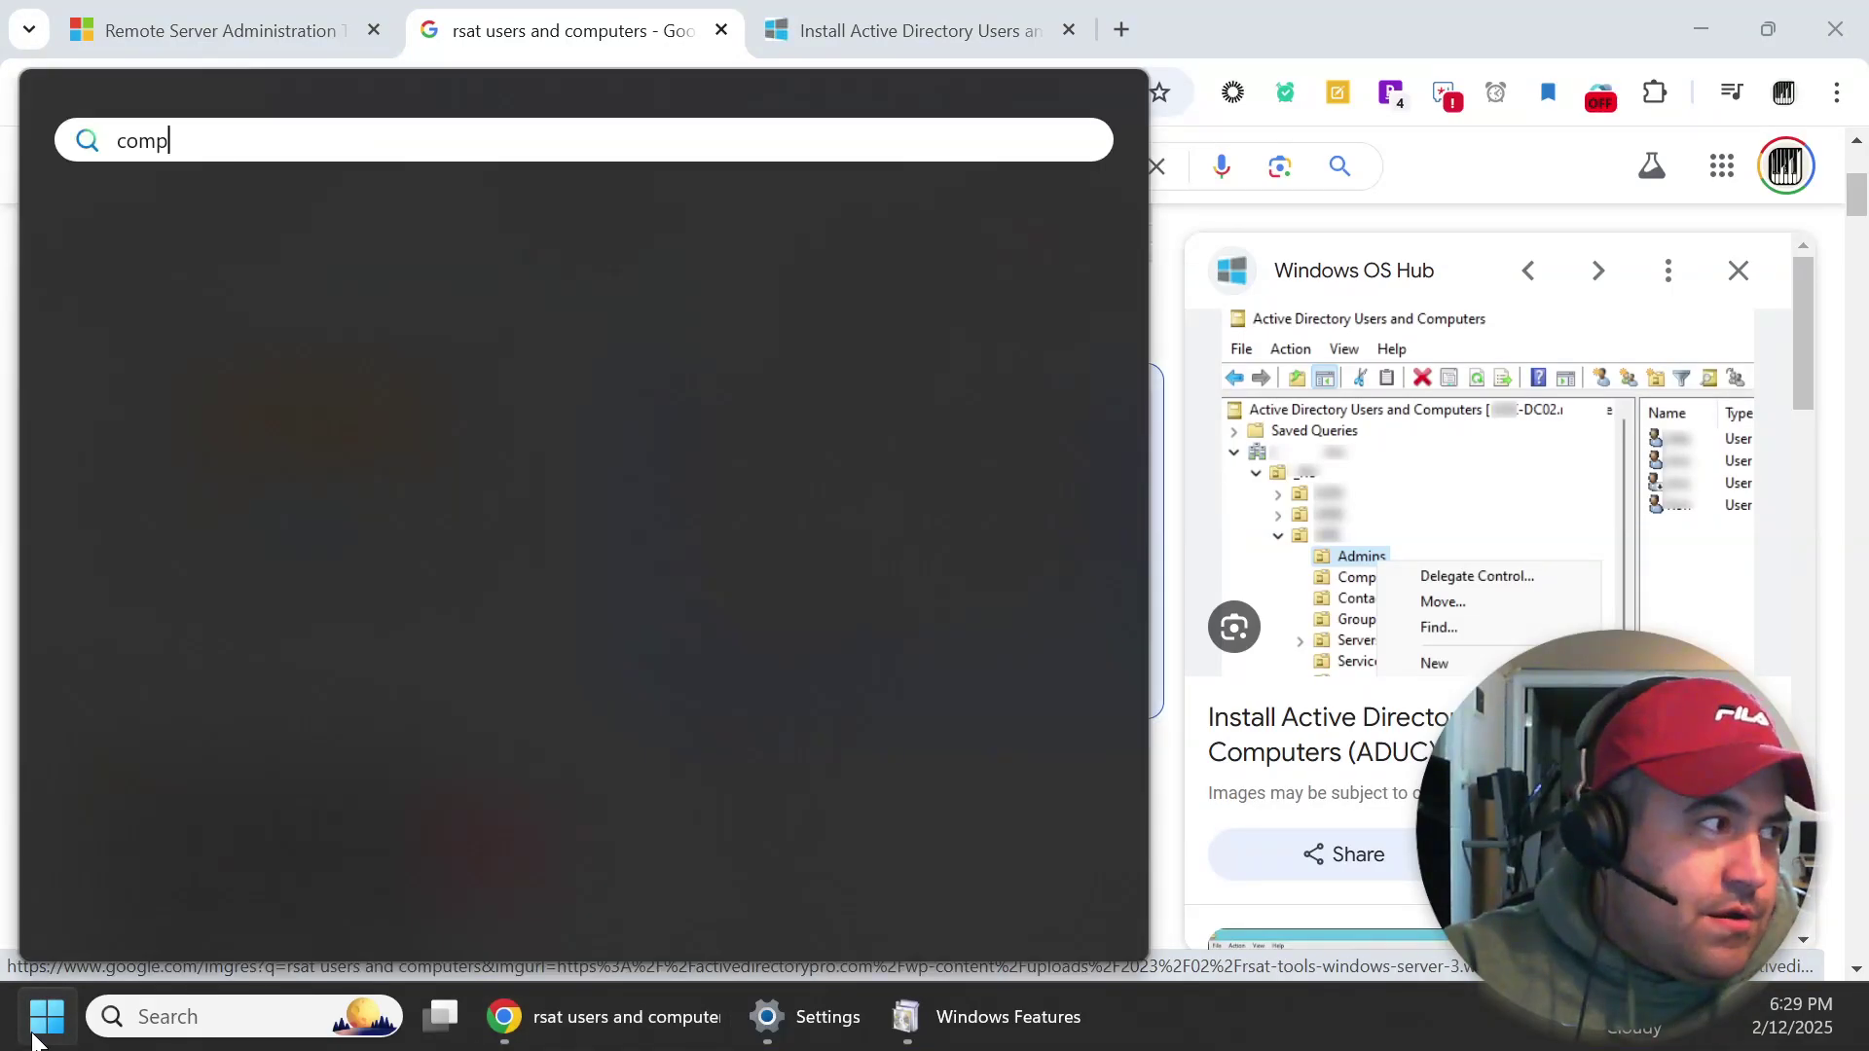
text(uter)
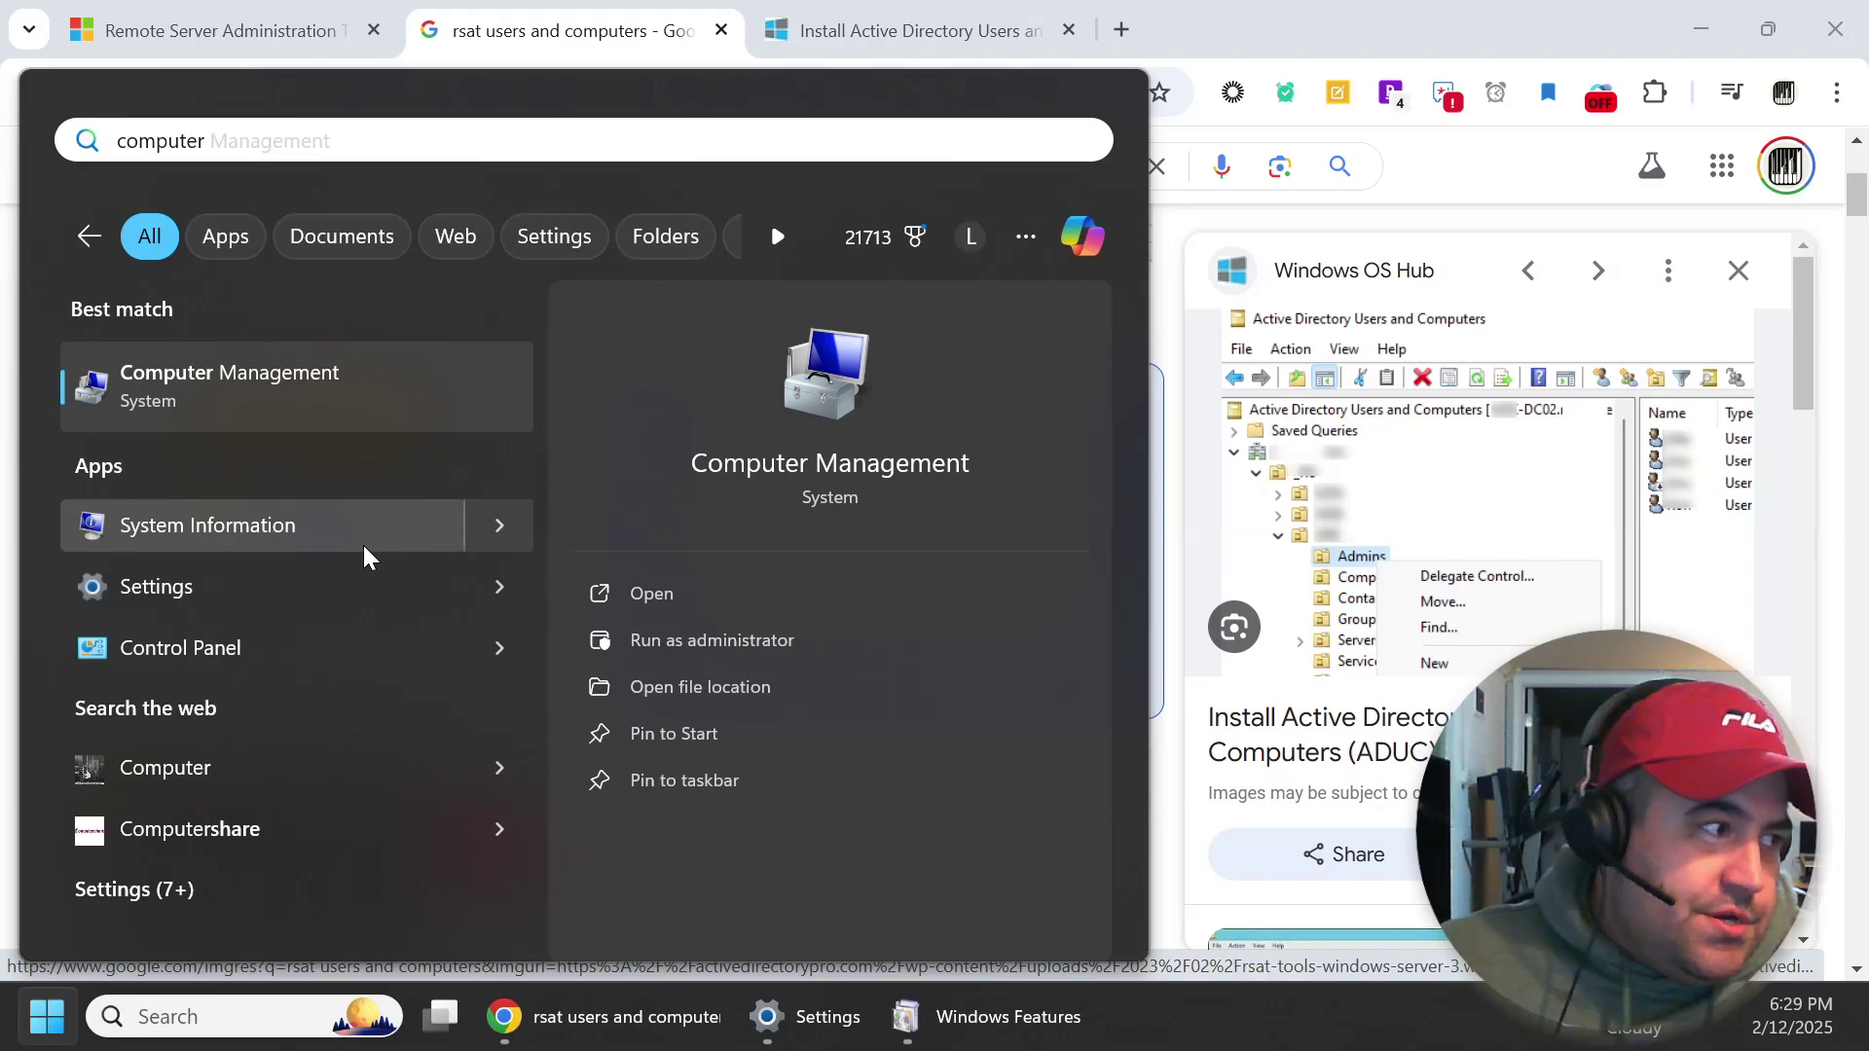
key(Escape)
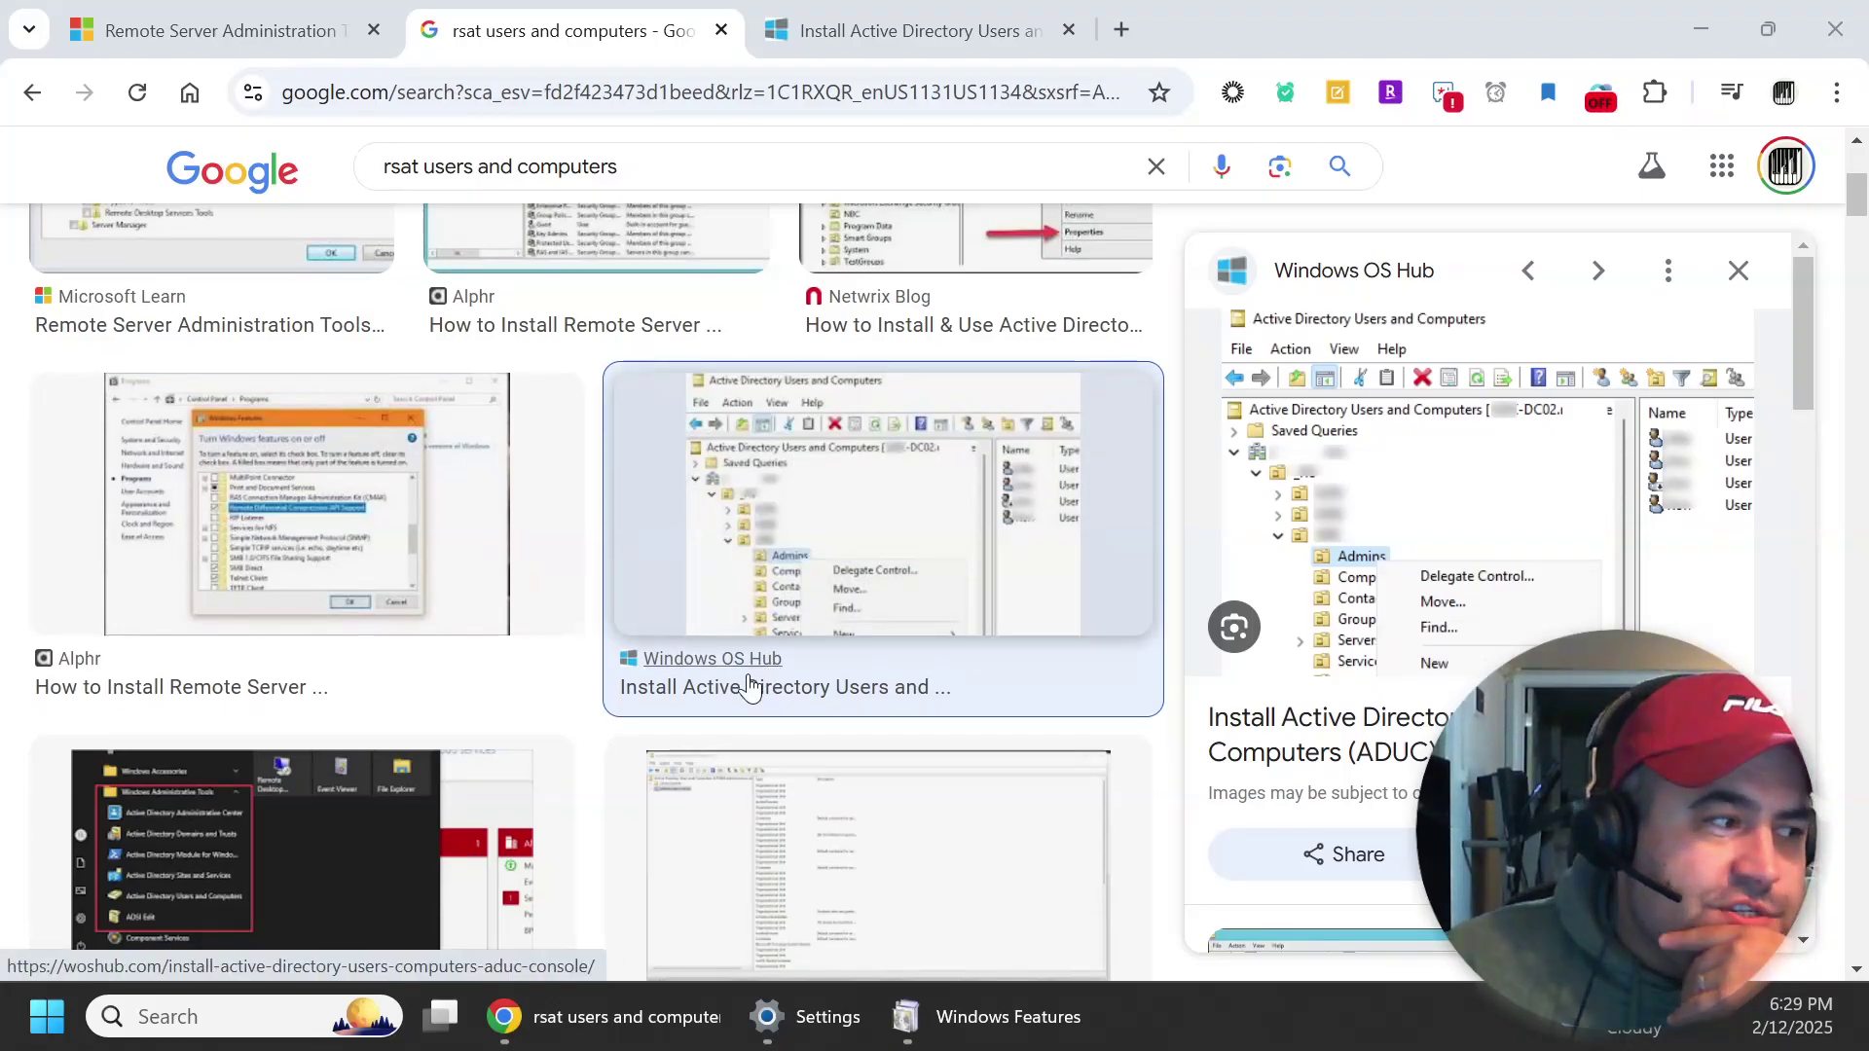
Preview the Microsoft Community image of the RSAT Active Directory tool in the image results, and return to the Microsoft Learn RSAT article
scroll(743, 676, down, 3)
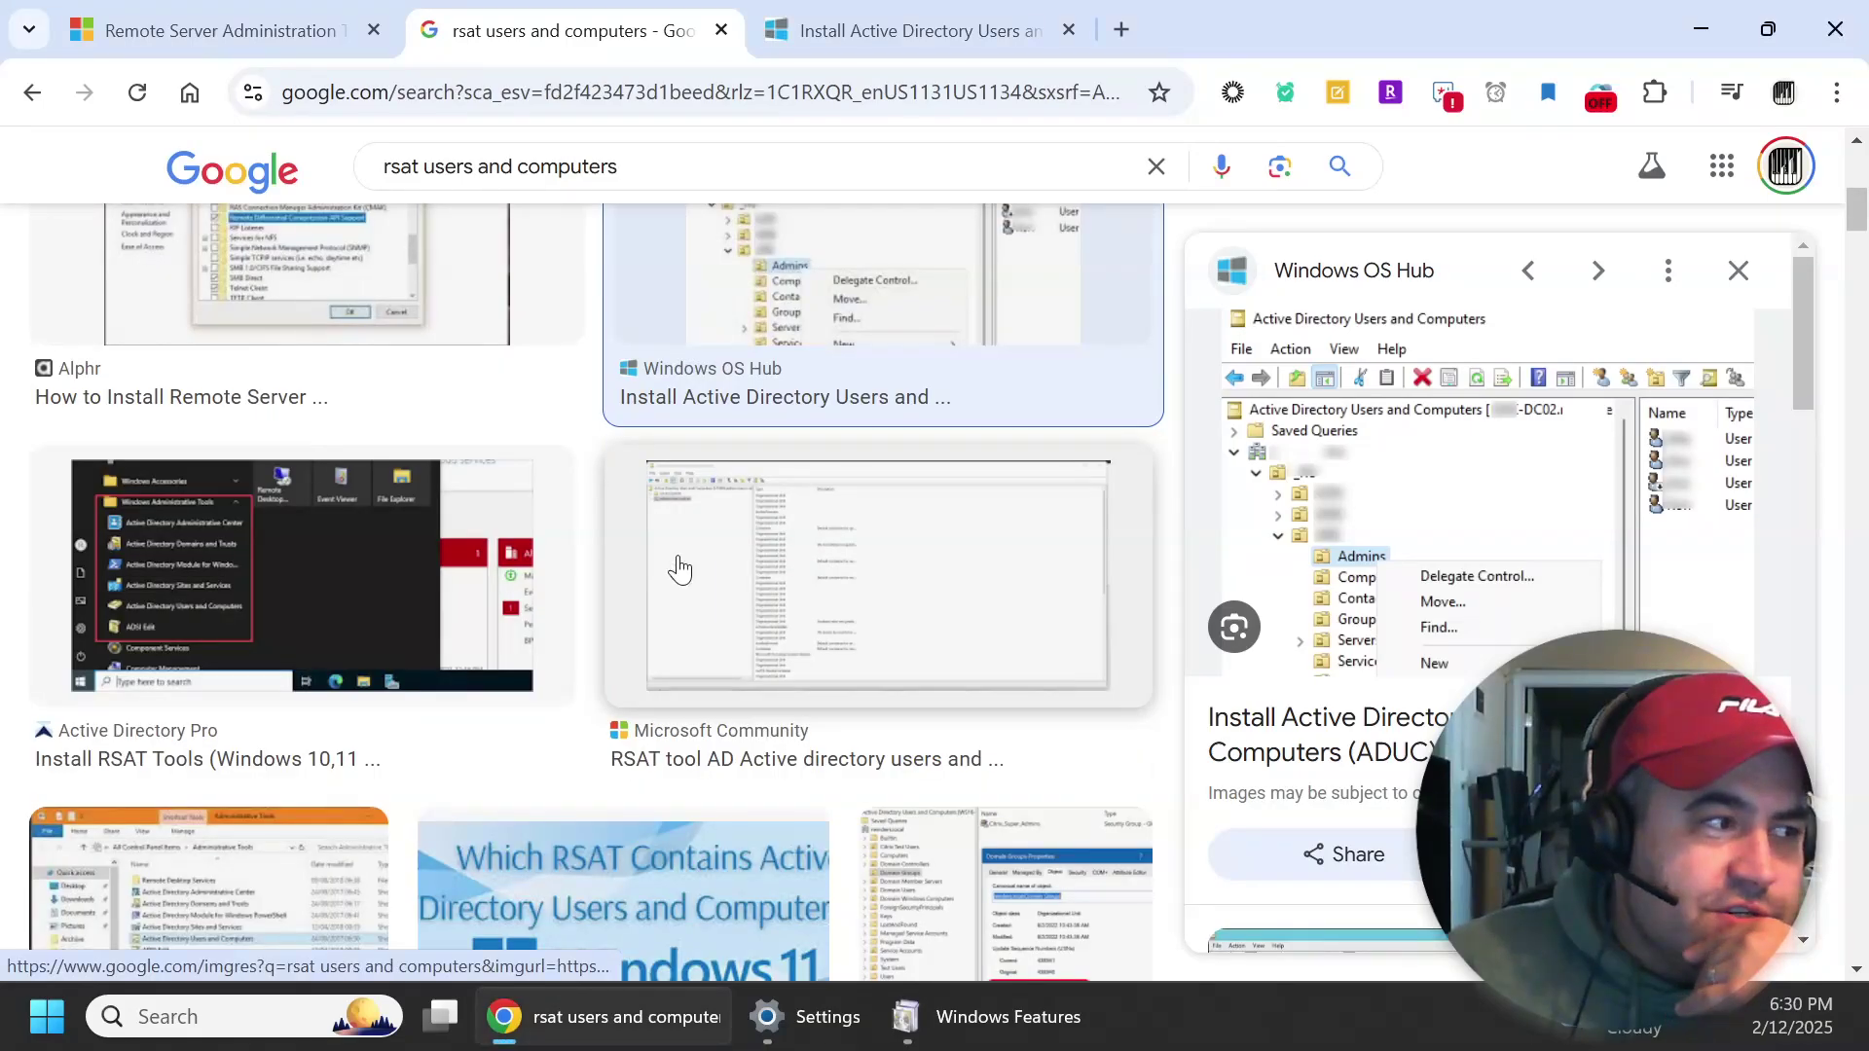
click(681, 567)
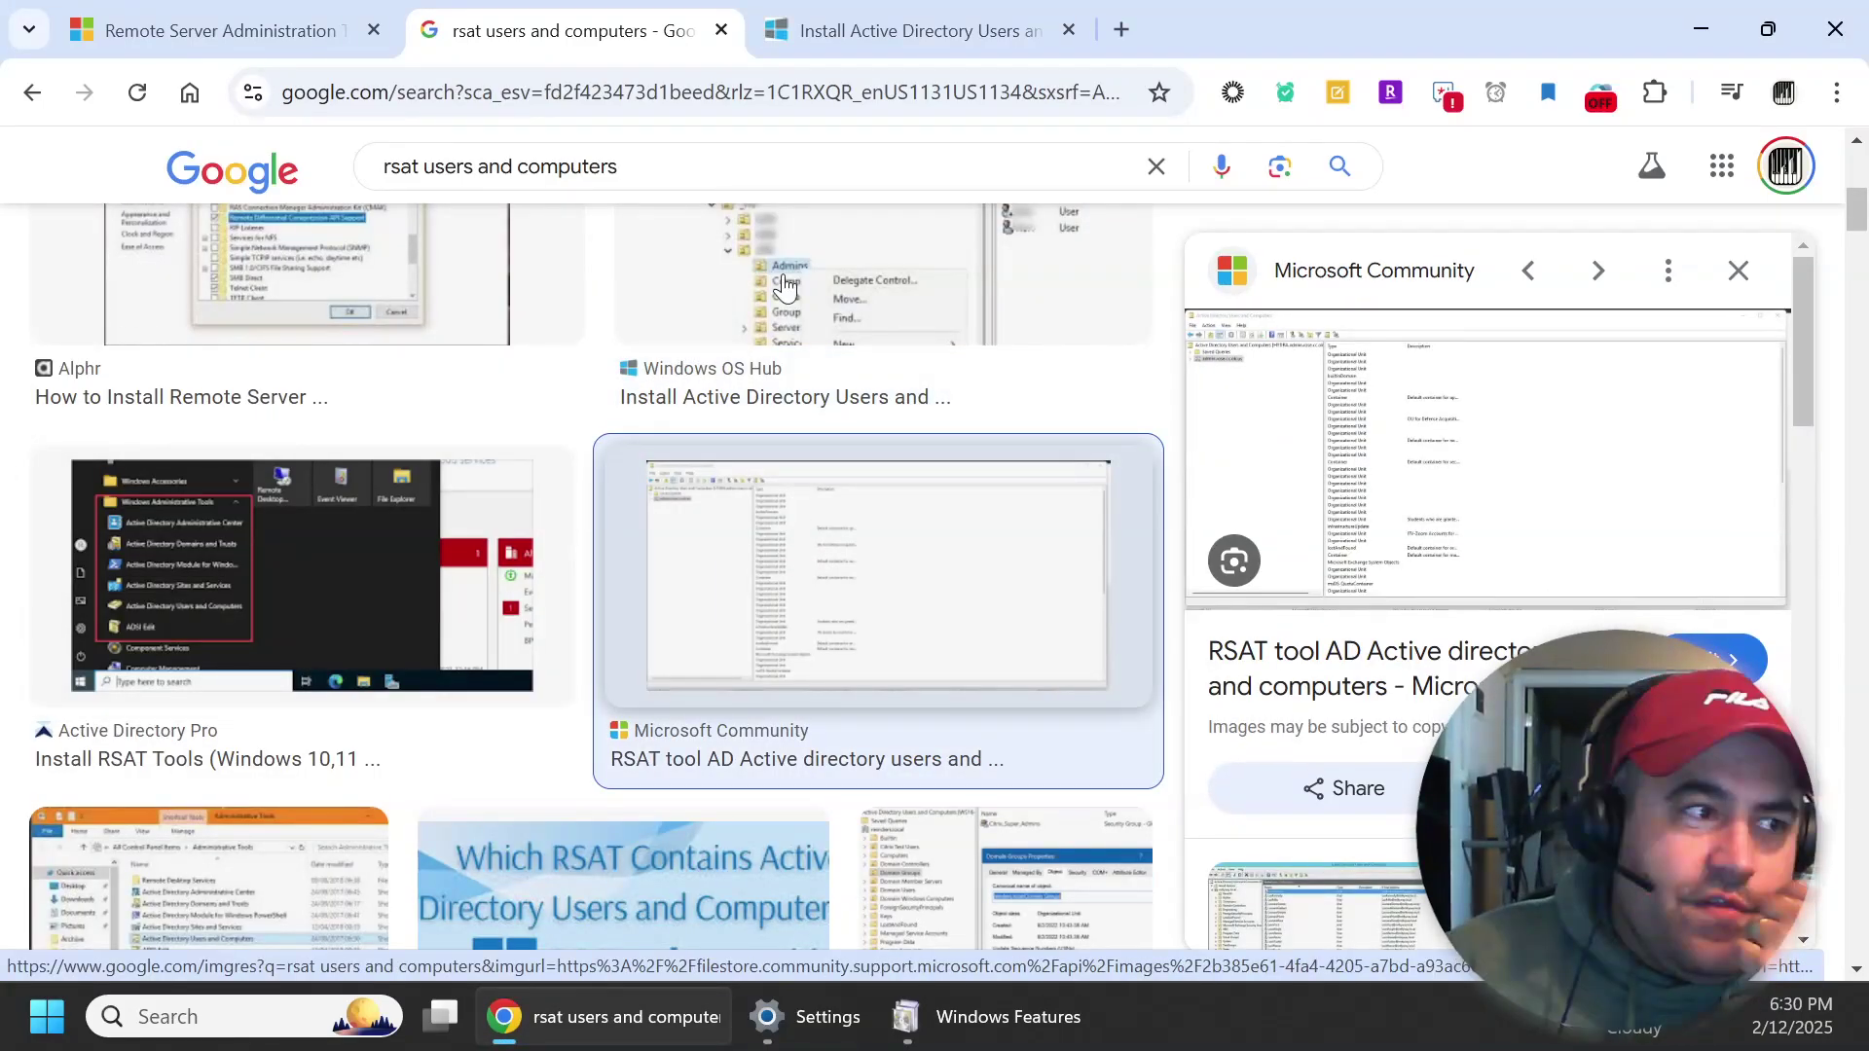
scroll(796, 507, up, 6)
scroll(963, 560, up, 1)
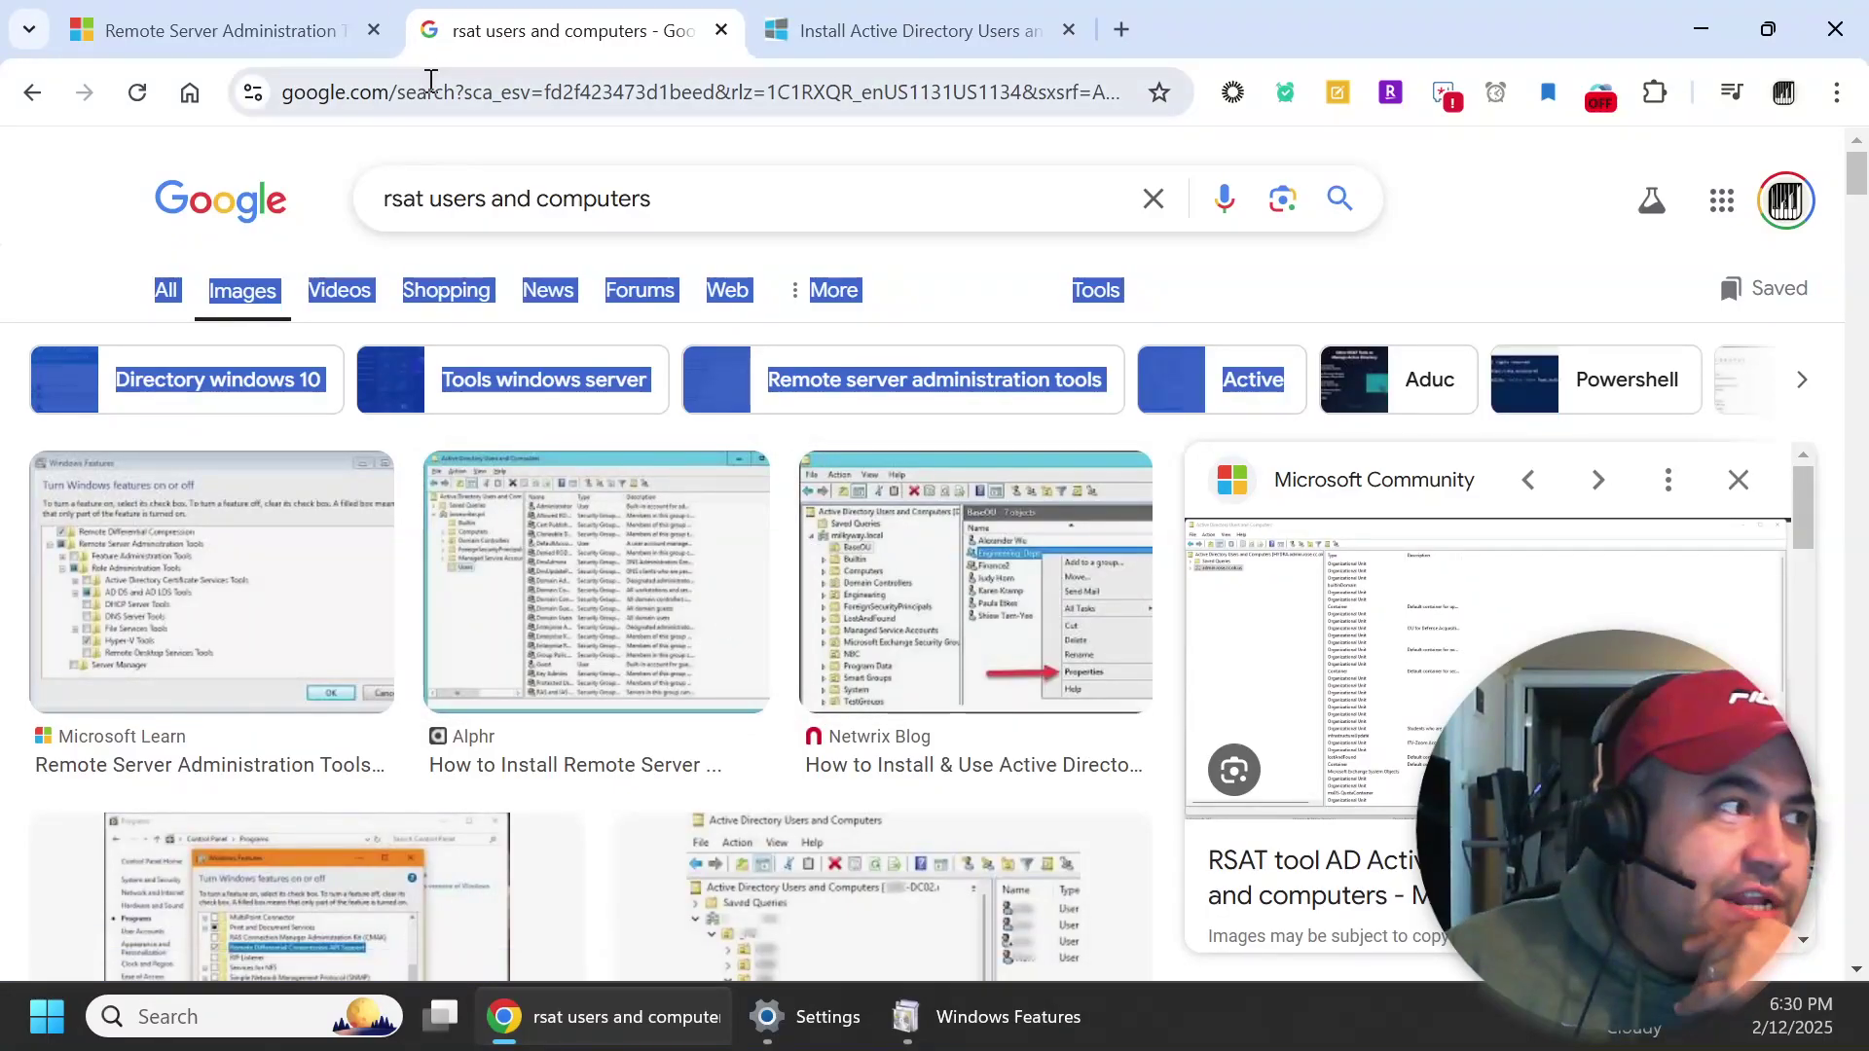
key(ctrl+shift+Tab)
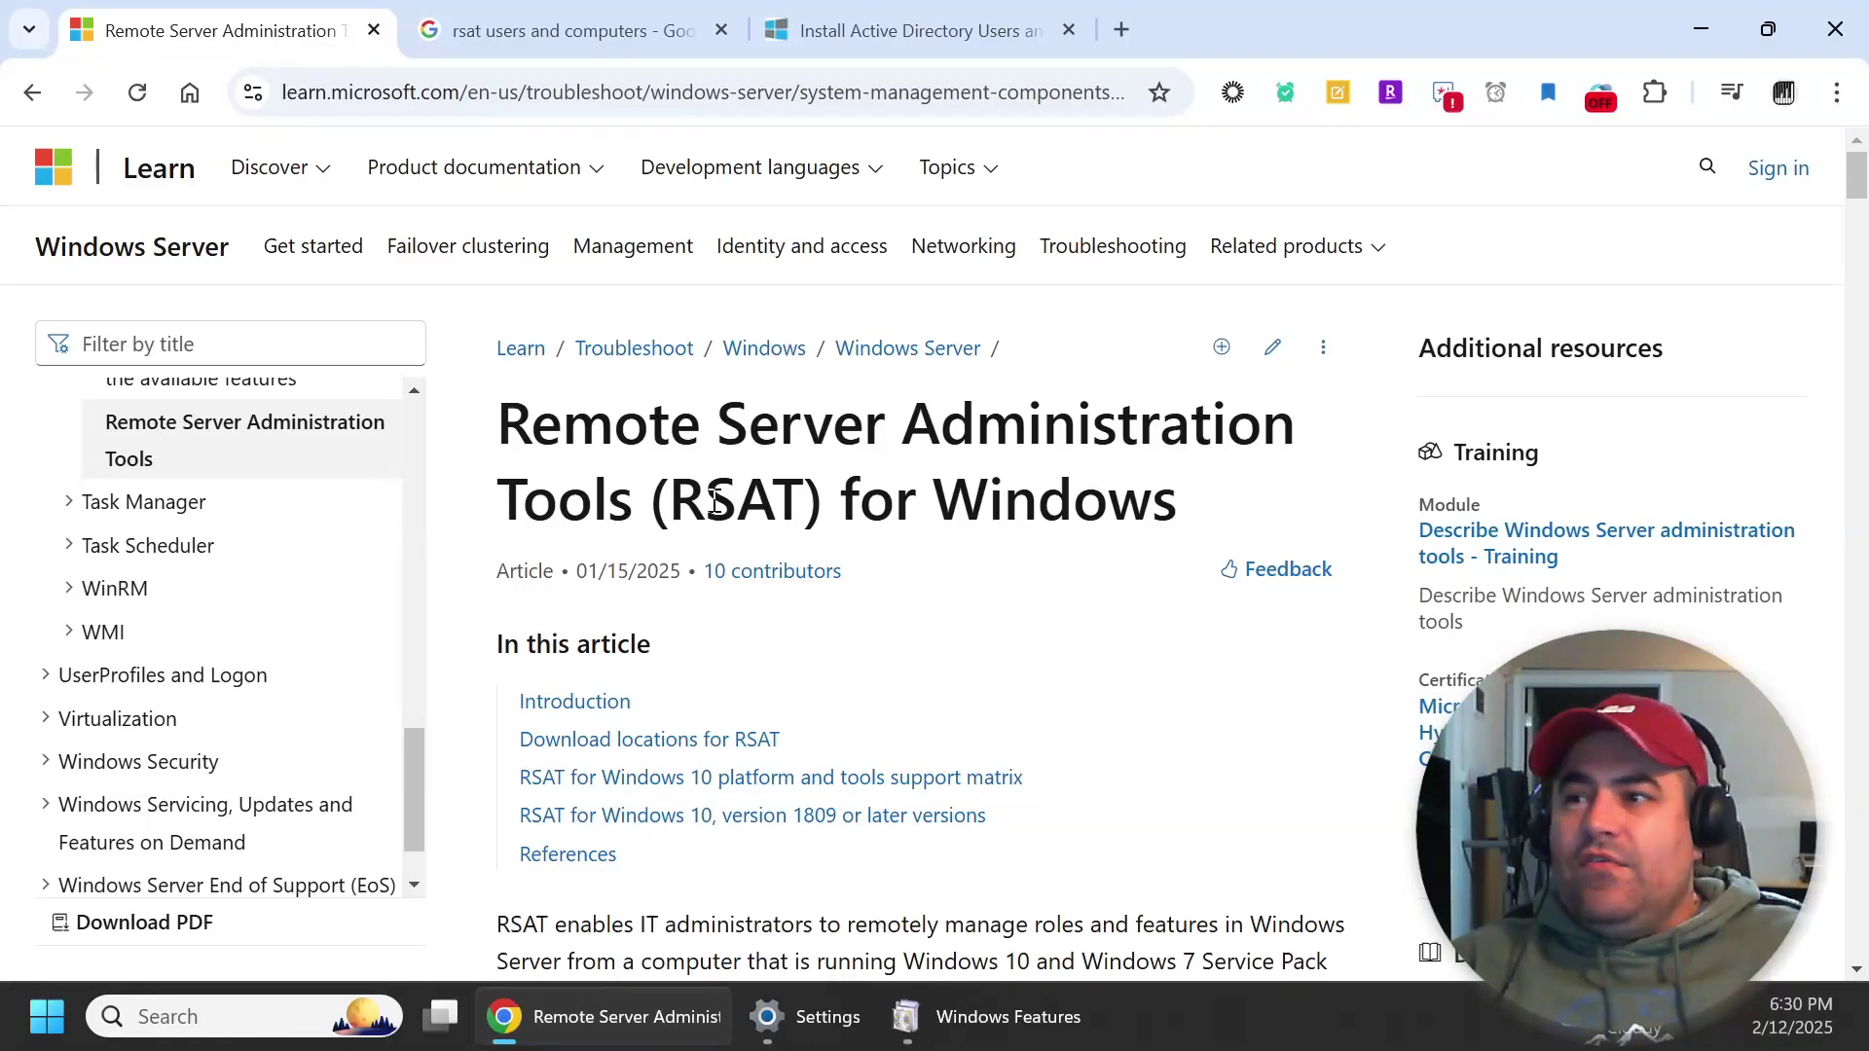